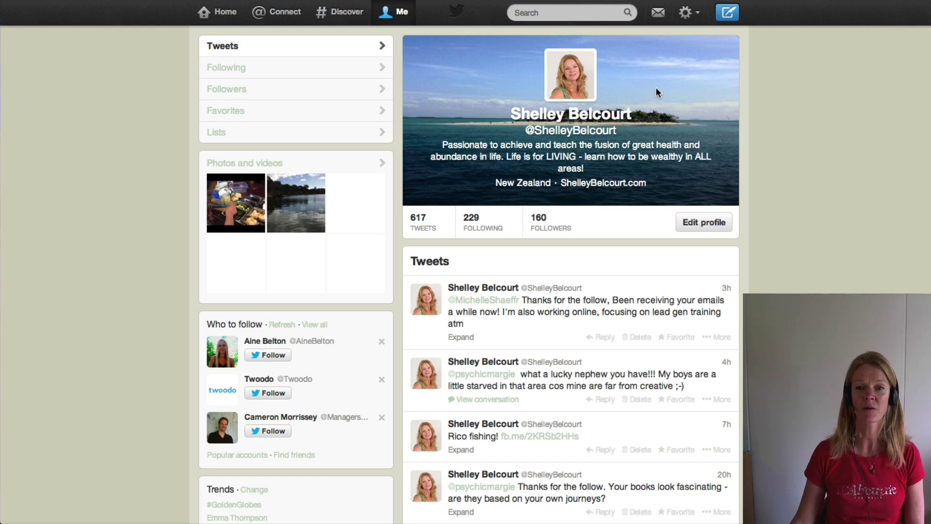
Reach the Twitter Ads Campaigns dashboard through the Advertise link in the page footer.
{"action": "left_click", "coordinate": [692, 14]}
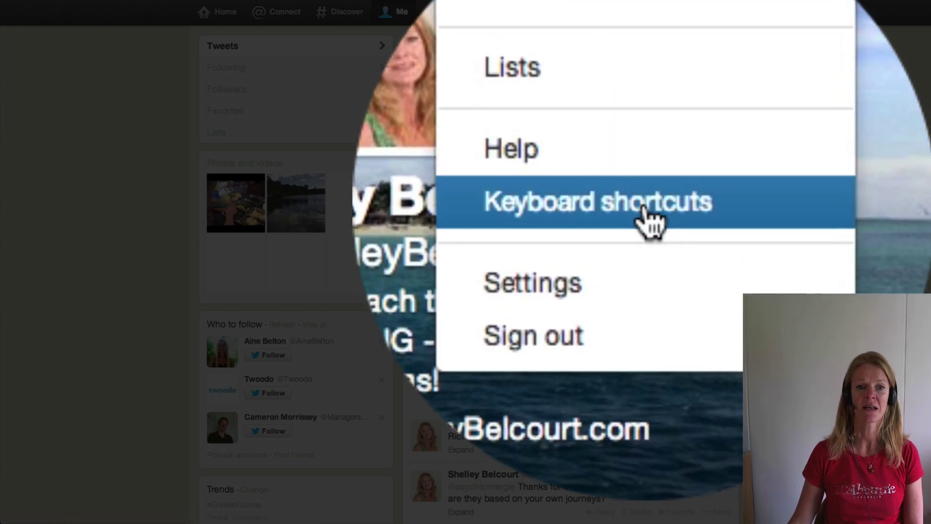
{"action": "scroll", "coordinate": [115, 85], "scroll_direction": "down", "scroll_amount": 1}
{"action": "scroll", "coordinate": [115, 85], "scroll_direction": "down", "scroll_amount": 8}
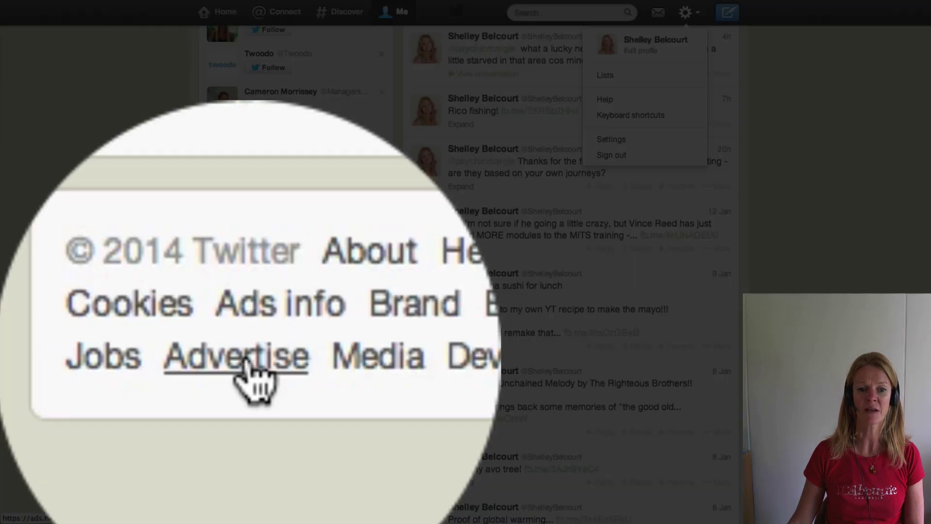
{"action": "left_click", "coordinate": [244, 361]}
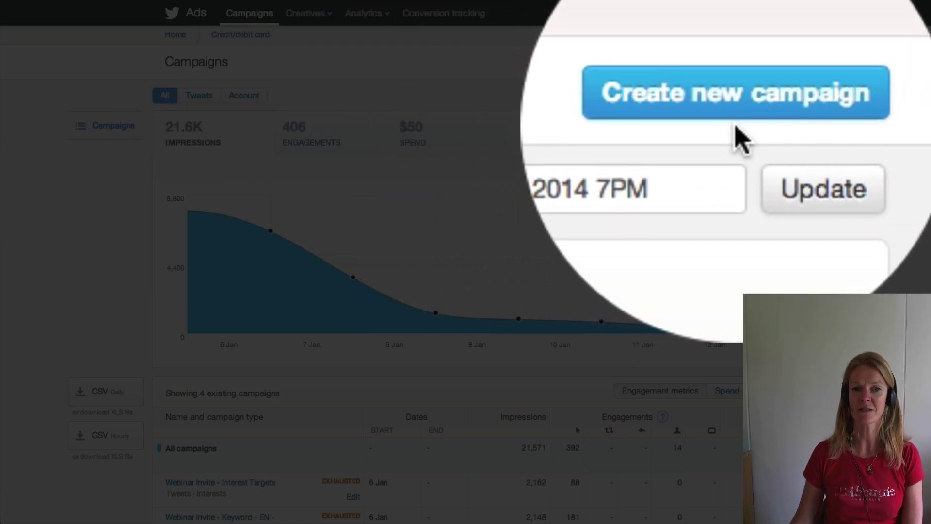
Open the launch page offering a Promoted Tweets or Promoted Account campaign.
{"action": "left_click", "coordinate": [743, 135]}
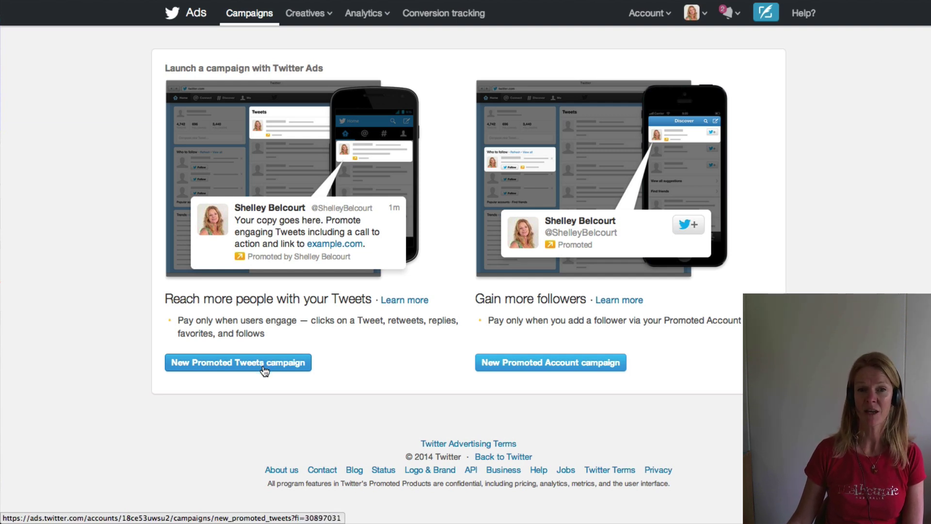
Start a Promoted Tweets campaign named 'Demo' that starts immediately and runs continuously.
{"action": "left_click", "coordinate": [231, 370]}
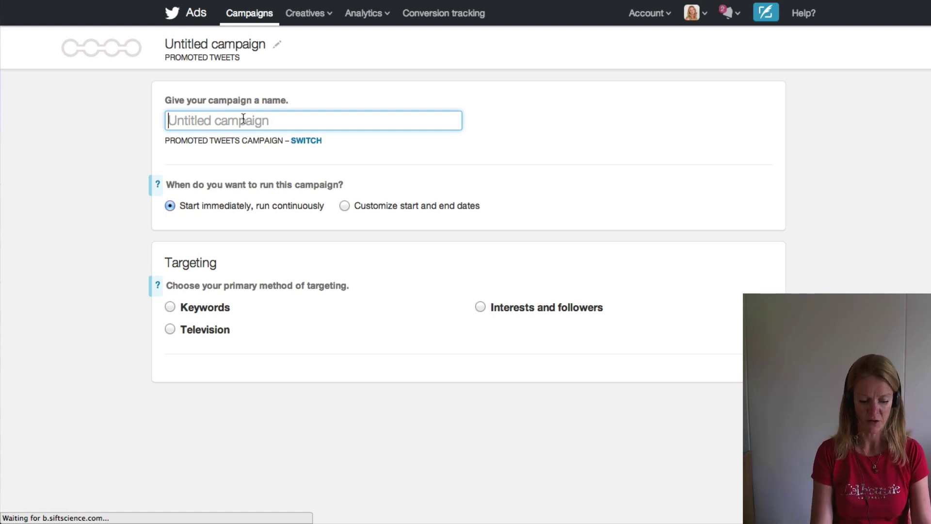
{"action": "type", "text": "Demo"}
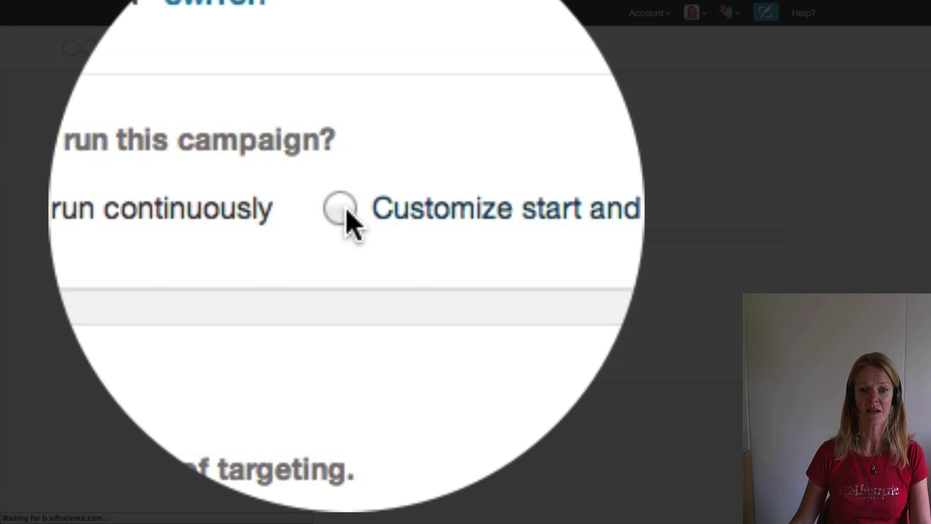
{"action": "left_click", "coordinate": [346, 212]}
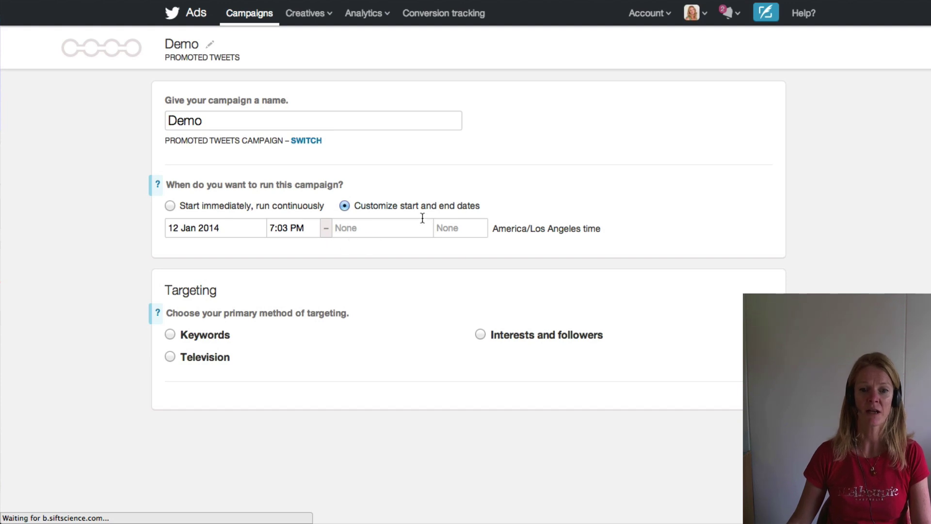
{"action": "left_click", "coordinate": [169, 204]}
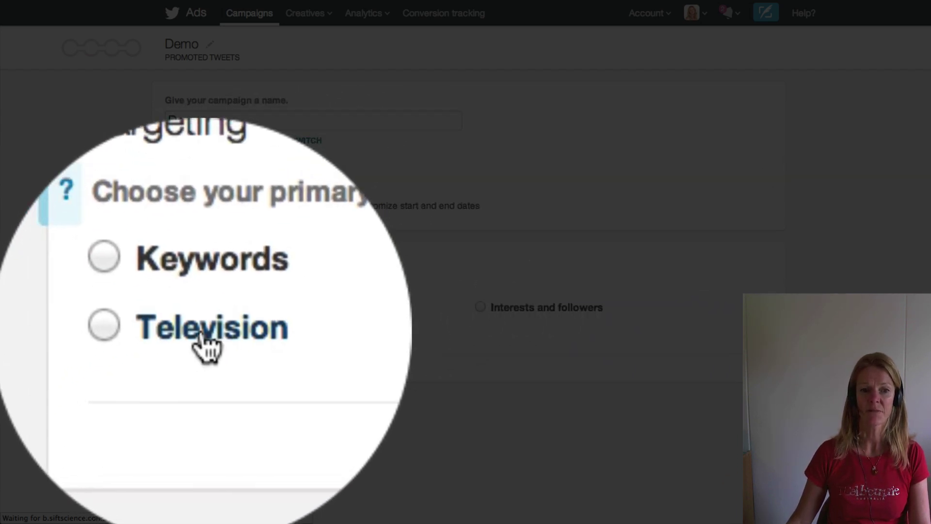
Choose keyword targeting with 'home business' entered as a negative-match keyword.
{"action": "left_click", "coordinate": [172, 308]}
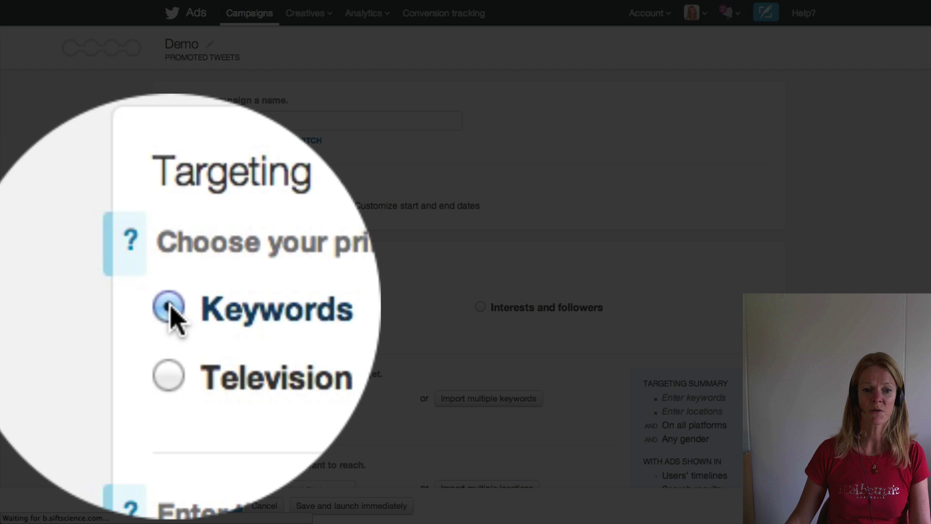
{"action": "scroll", "coordinate": [175, 313], "scroll_direction": "down", "scroll_amount": 3}
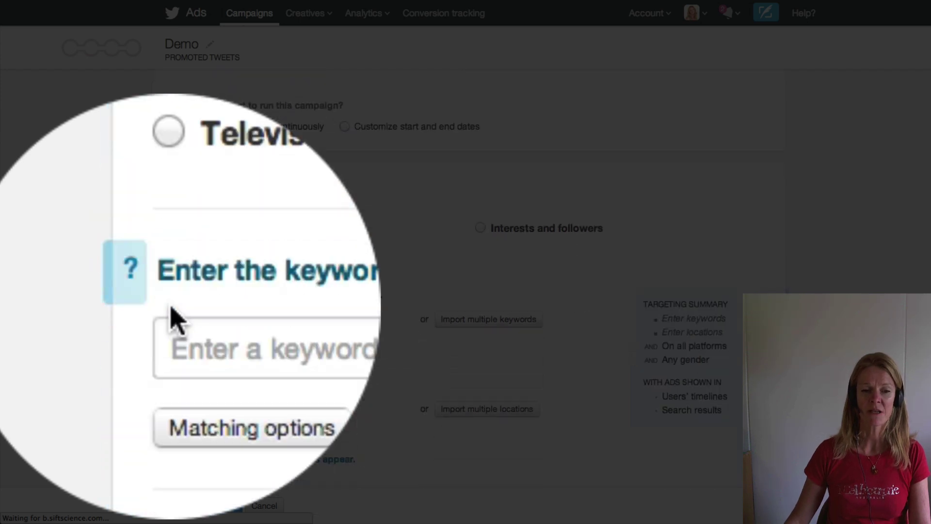
{"action": "left_click", "coordinate": [210, 308]}
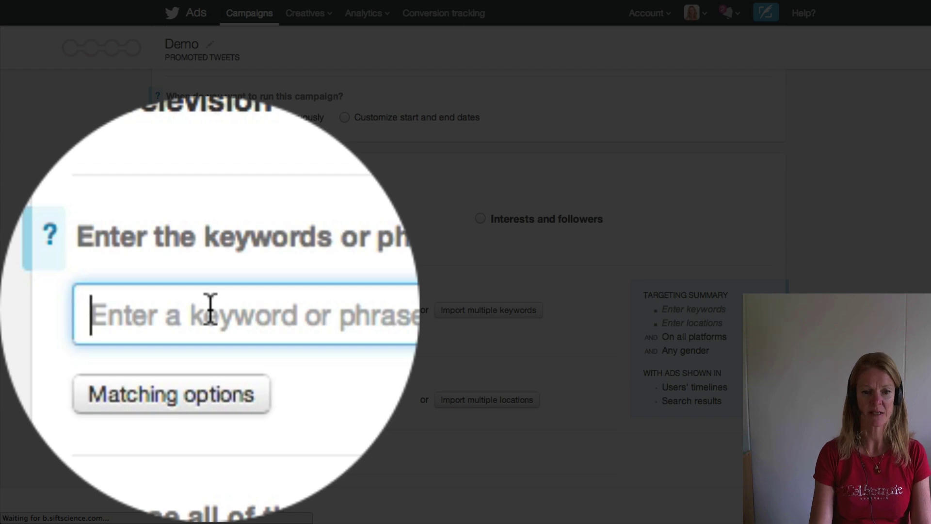
{"action": "type", "text": "home business"}
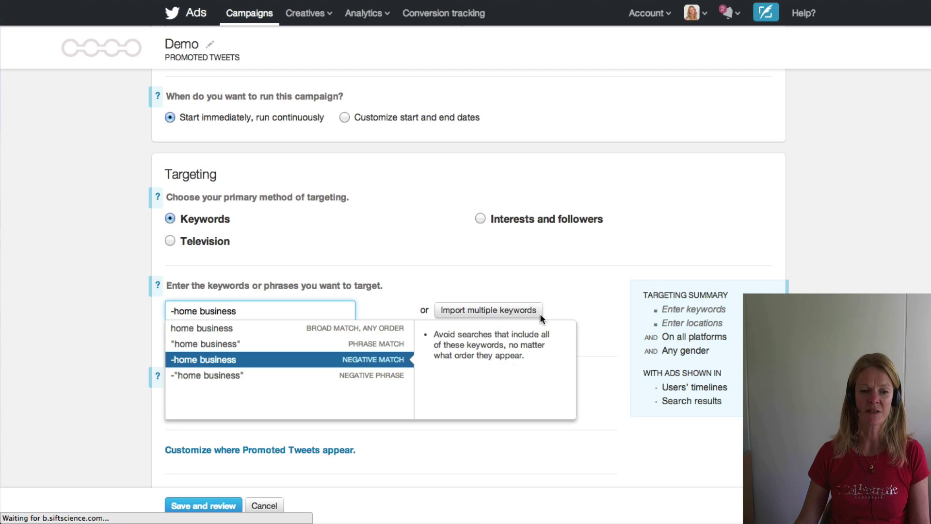
{"action": "left_click", "coordinate": [117, 284]}
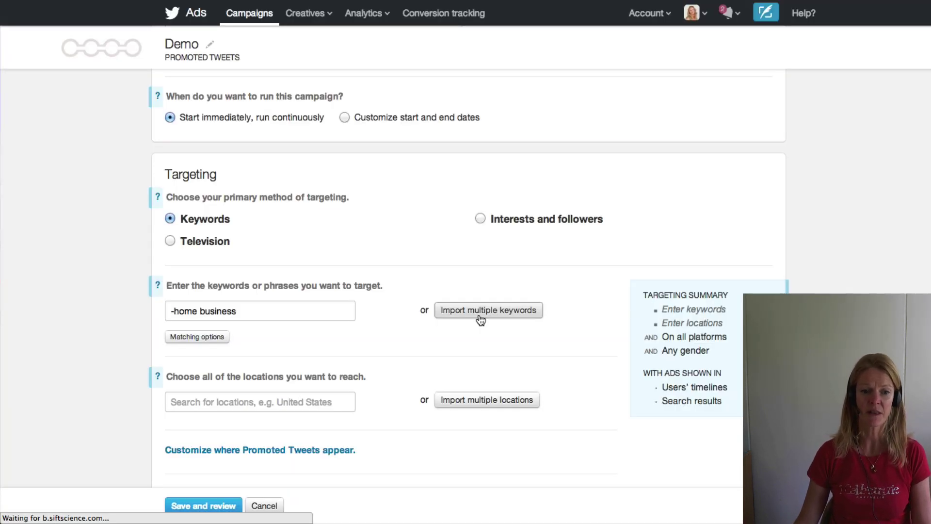
{"action": "left_click", "coordinate": [246, 398]}
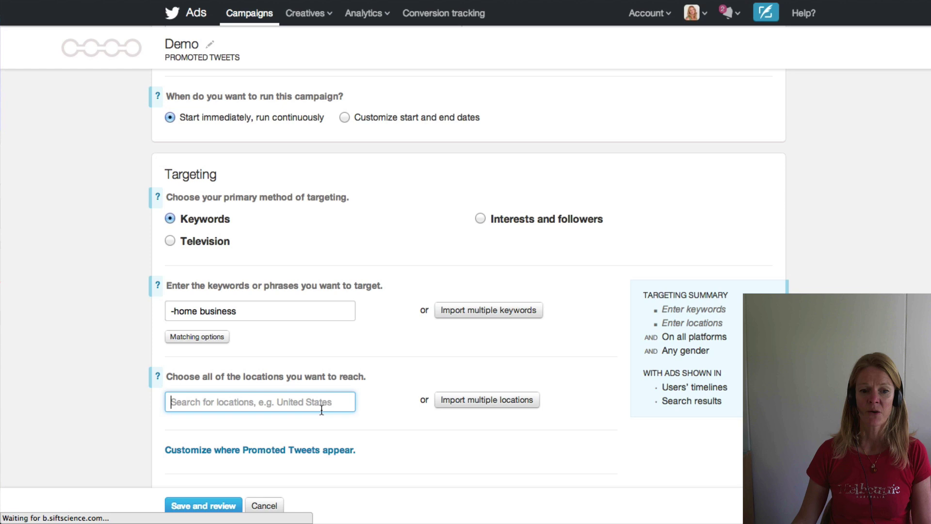
Target the United Kingdom and show the timeline and search-results placement options.
{"action": "scroll", "coordinate": [266, 407], "scroll_direction": "down", "scroll_amount": 2}
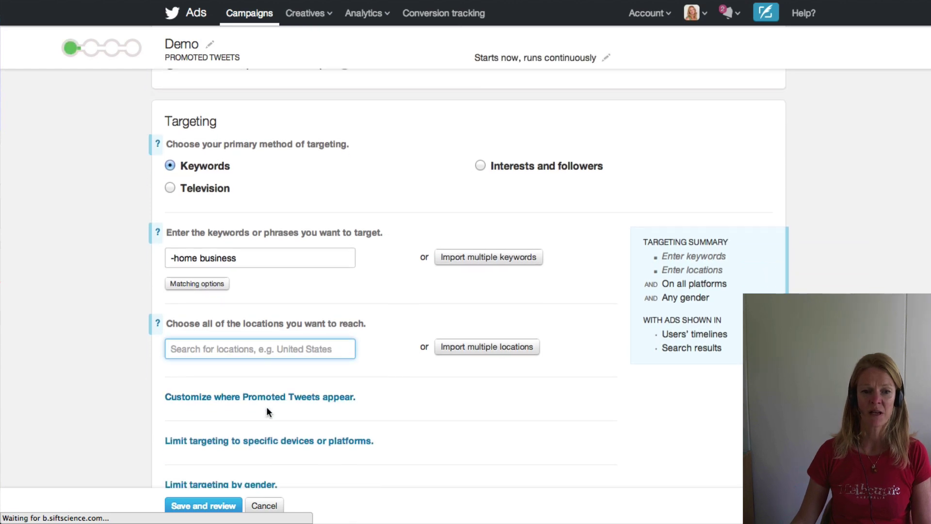
{"action": "type", "text": "united"}
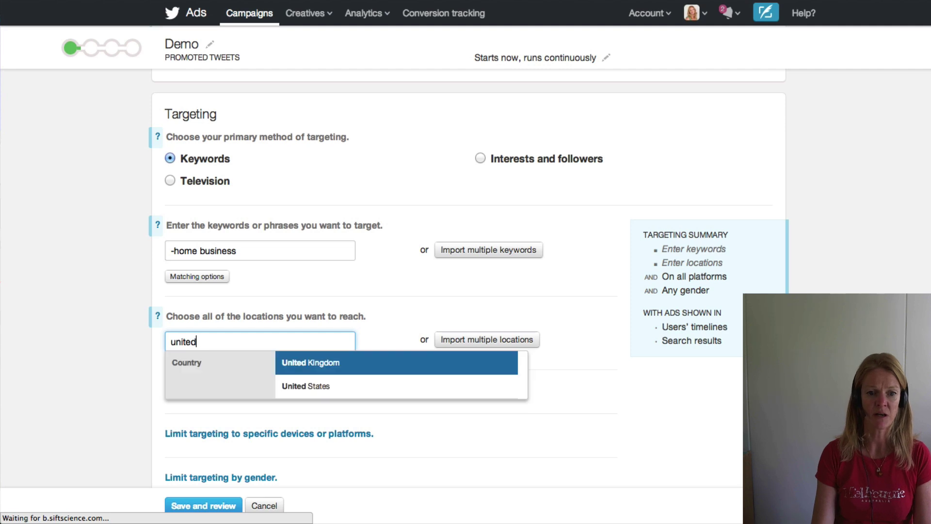
{"action": "left_click", "coordinate": [341, 372]}
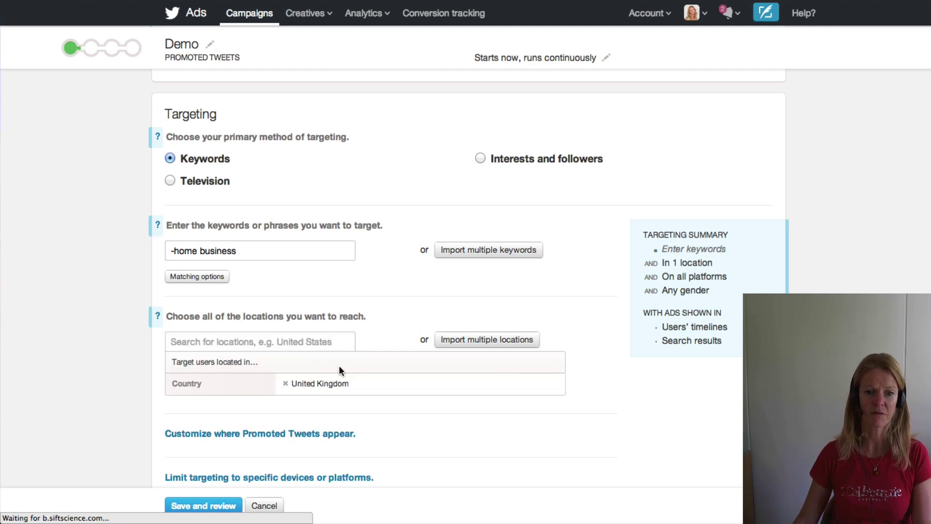
{"action": "scroll", "coordinate": [233, 396], "scroll_direction": "down", "scroll_amount": 3}
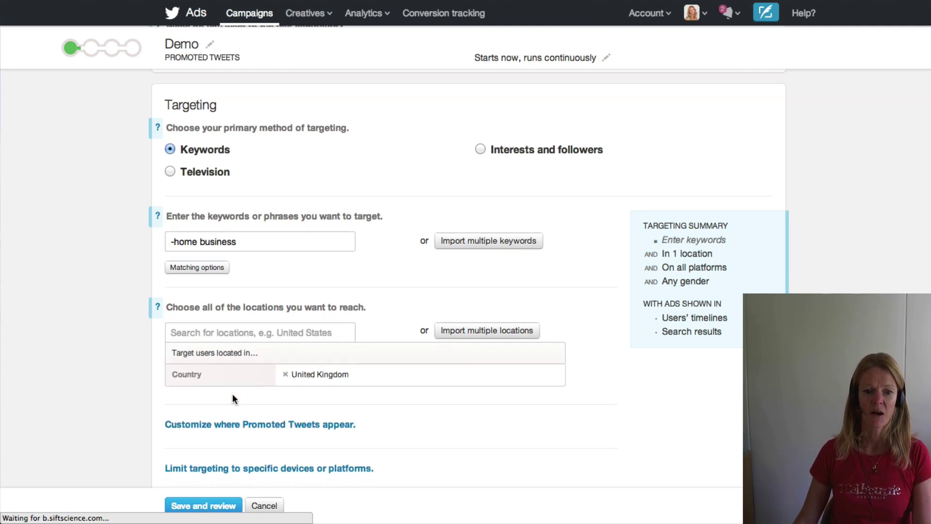
{"action": "scroll", "coordinate": [310, 394], "scroll_direction": "down", "scroll_amount": 1}
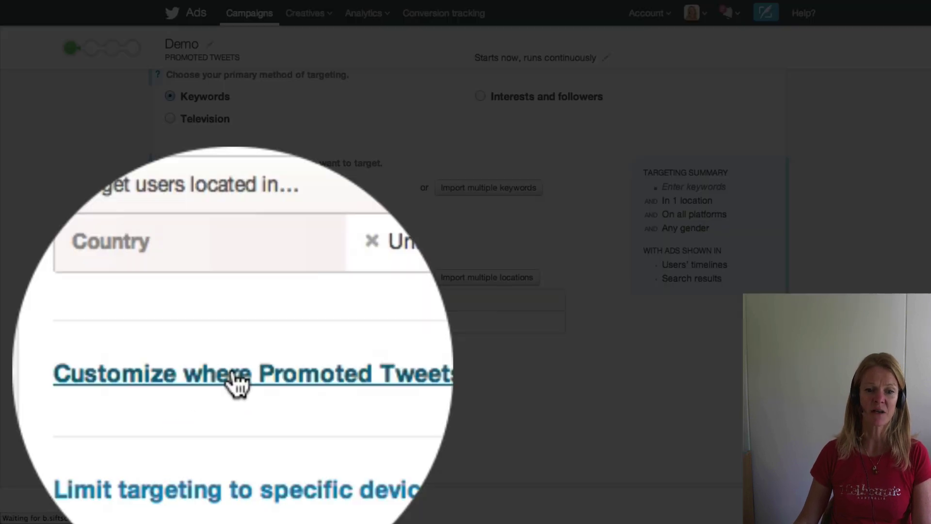
{"action": "left_click", "coordinate": [232, 373]}
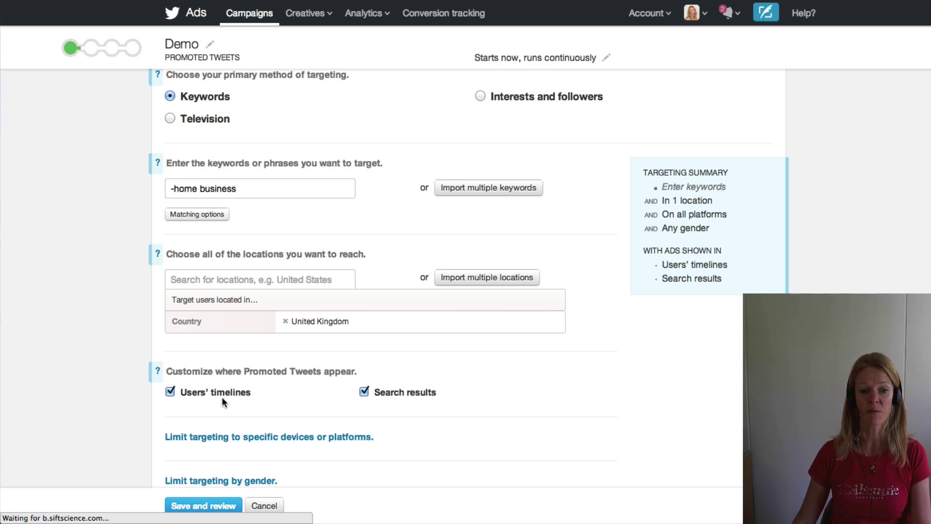
Reveal device, platform and gender targeting, leaving all devices and any gender selected.
{"action": "scroll", "coordinate": [222, 397], "scroll_direction": "down", "scroll_amount": 2}
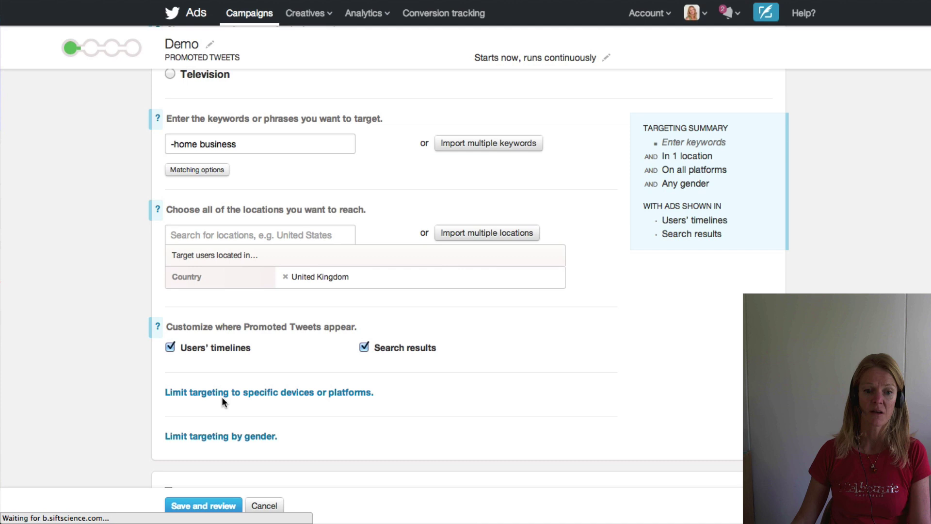
{"action": "left_click", "coordinate": [222, 390]}
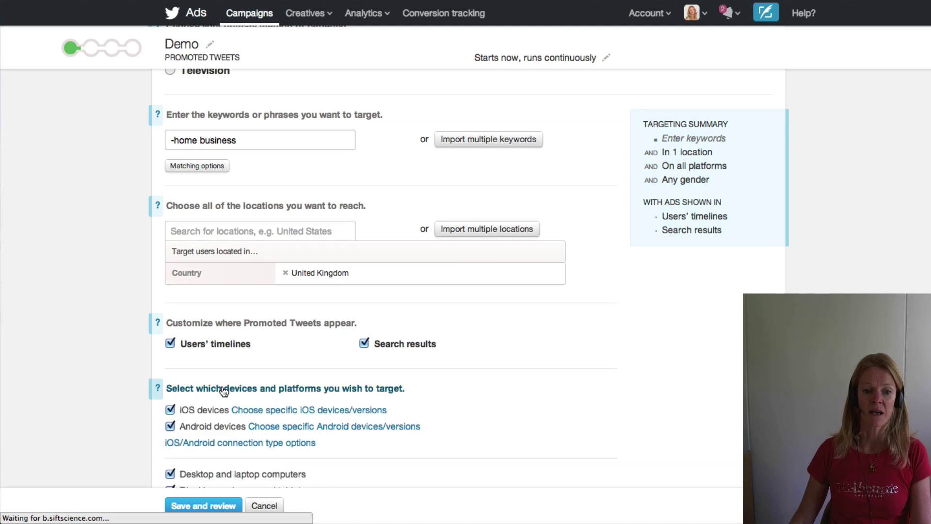
{"action": "scroll", "coordinate": [408, 407], "scroll_direction": "down", "scroll_amount": 2}
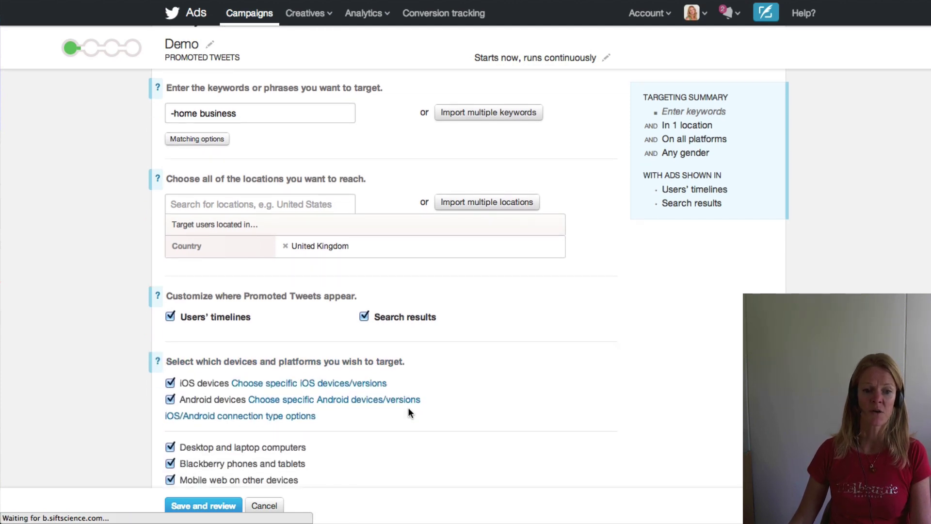
{"action": "scroll", "coordinate": [408, 409], "scroll_direction": "down", "scroll_amount": 5}
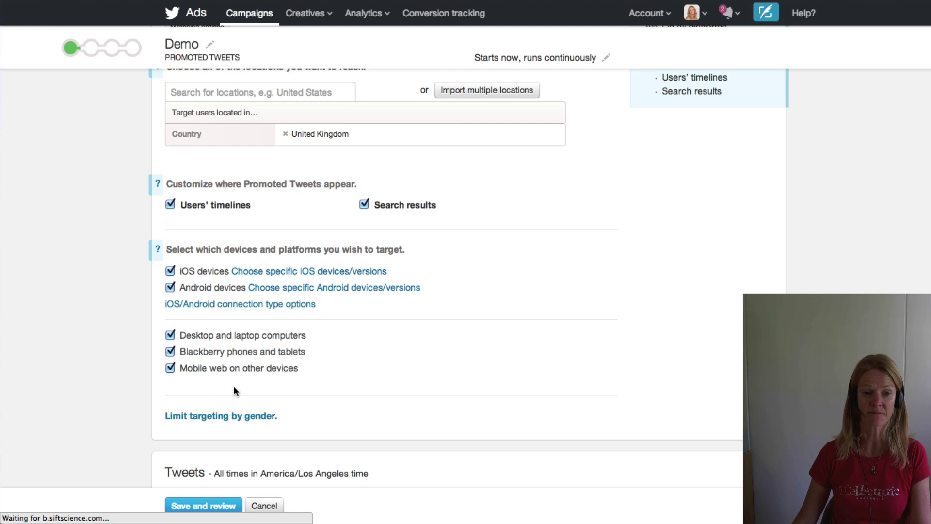
{"action": "scroll", "coordinate": [234, 388], "scroll_direction": "down", "scroll_amount": 1}
{"action": "left_click", "coordinate": [231, 406]}
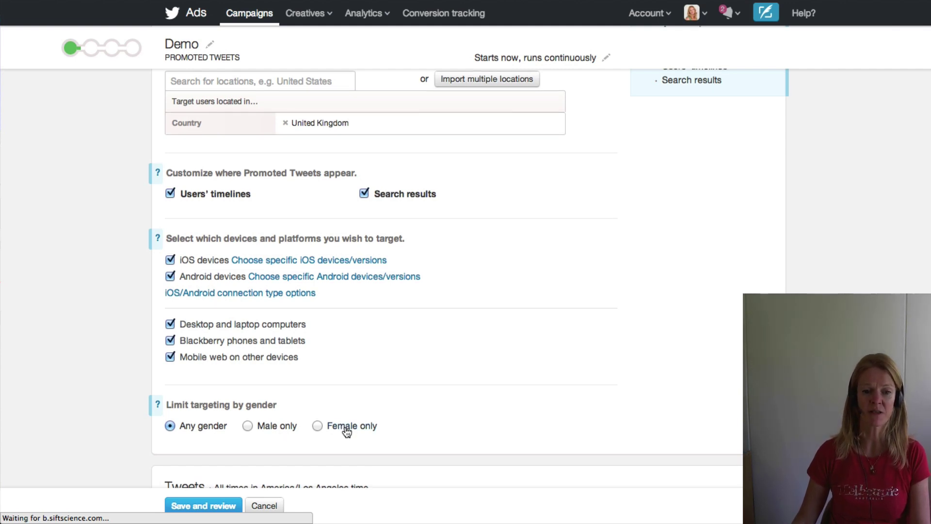
{"action": "scroll", "coordinate": [344, 428], "scroll_direction": "down", "scroll_amount": 1}
{"action": "scroll", "coordinate": [345, 425], "scroll_direction": "down", "scroll_amount": 4}
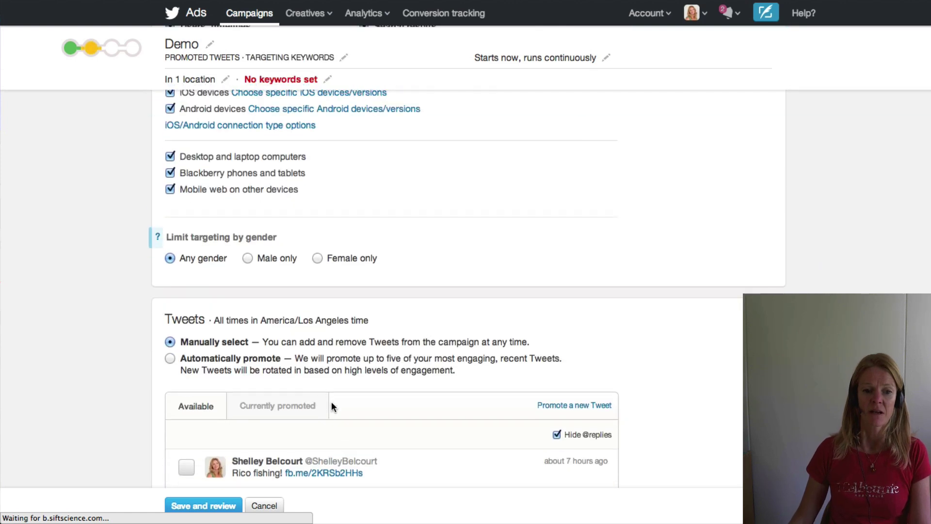
Keep manual Tweet selection and open an empty 'Compose a new Tweet' box.
{"action": "left_click", "coordinate": [276, 373]}
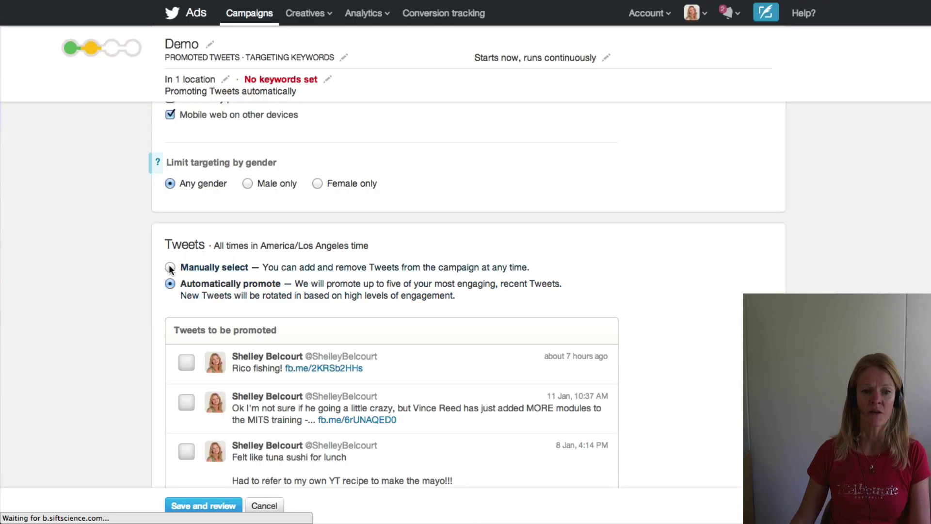
{"action": "left_click", "coordinate": [170, 267]}
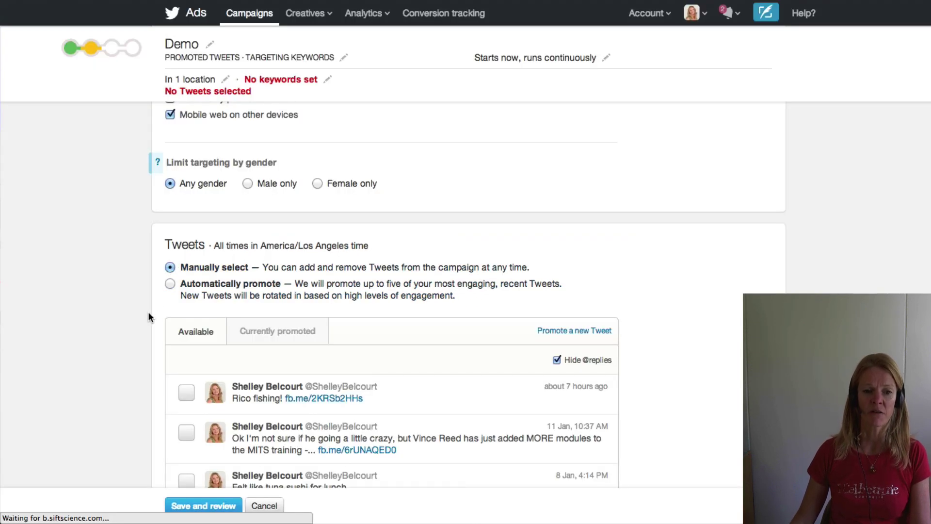
{"action": "scroll", "coordinate": [147, 312], "scroll_direction": "down", "scroll_amount": 5}
{"action": "scroll", "coordinate": [148, 316], "scroll_direction": "down", "scroll_amount": 2}
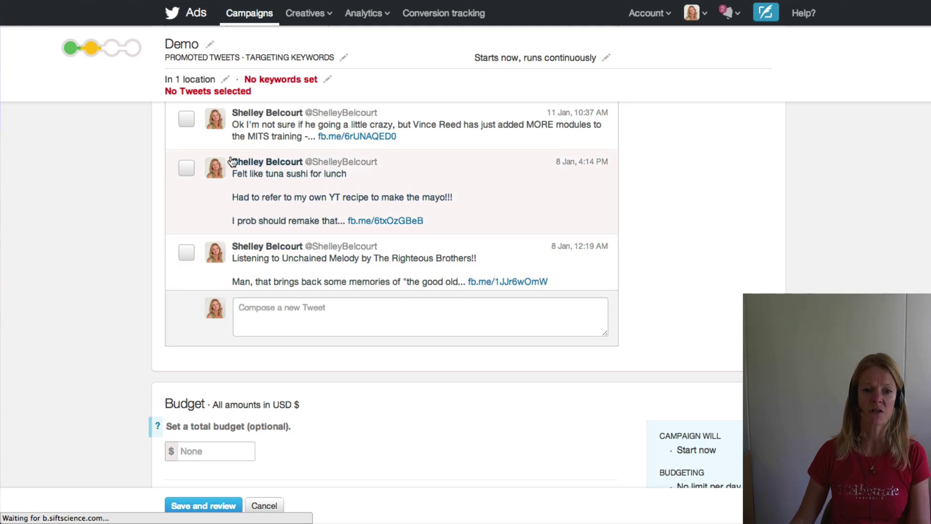
{"action": "scroll", "coordinate": [232, 162], "scroll_direction": "up", "scroll_amount": 1}
{"action": "scroll", "coordinate": [232, 161], "scroll_direction": "up", "scroll_amount": 4}
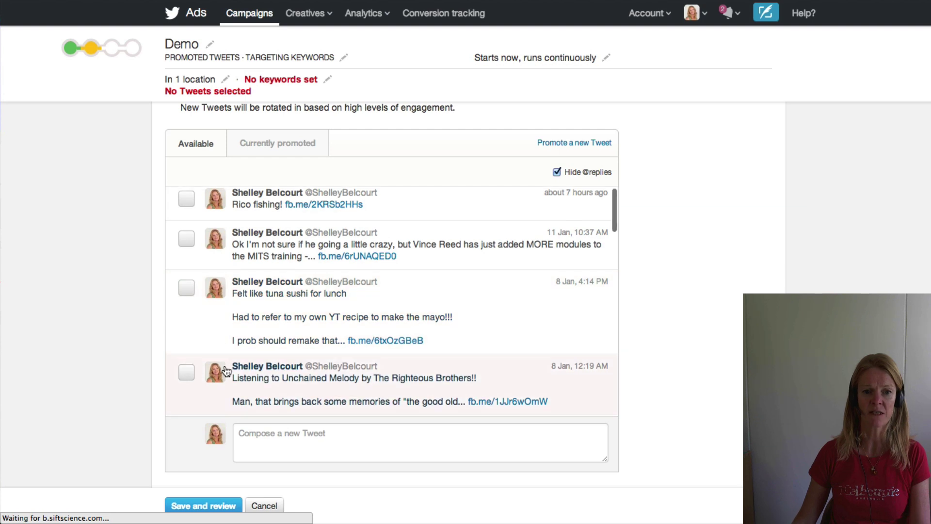
{"action": "scroll", "coordinate": [227, 371], "scroll_direction": "down", "scroll_amount": 2}
{"action": "scroll", "coordinate": [226, 371], "scroll_direction": "down", "scroll_amount": 1}
{"action": "left_click", "coordinate": [259, 439]}
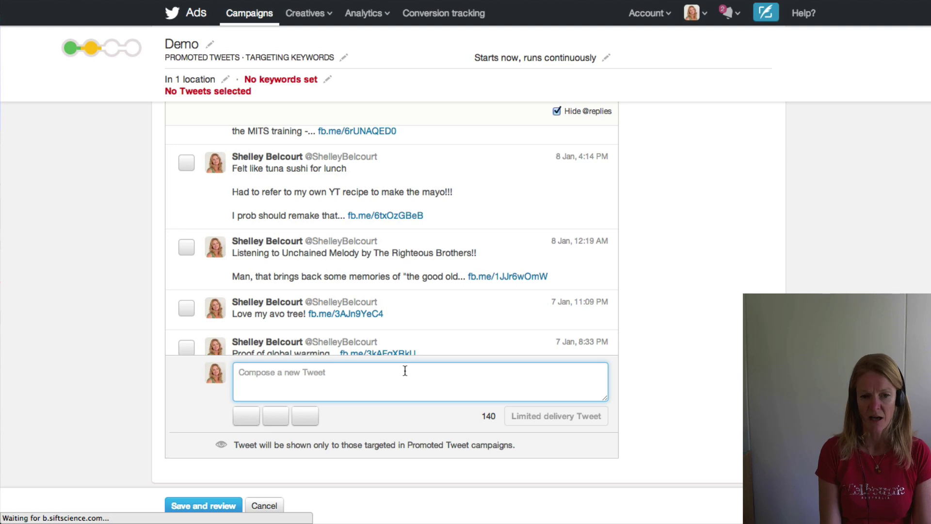
Write the tweet 'Demo - how to set up your twitter ads', replacing the first draft.
{"action": "type", "text": "Demo"}
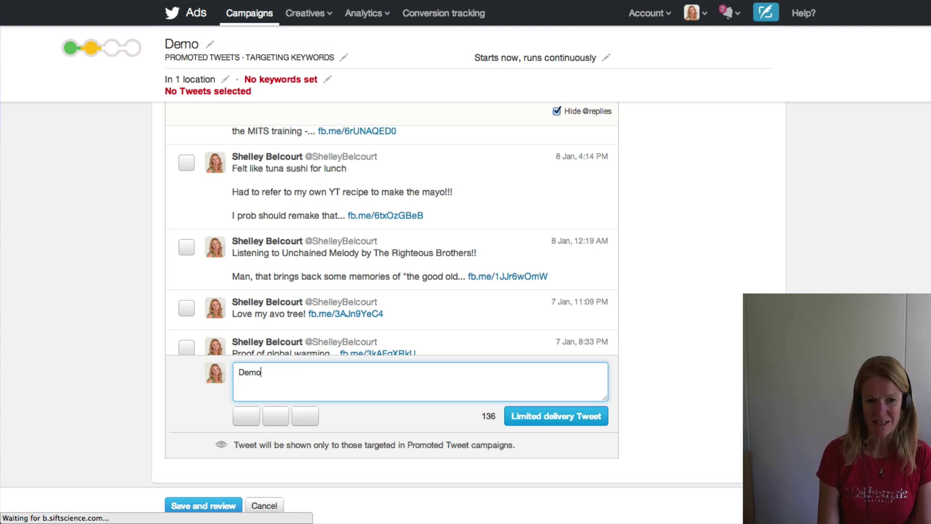
{"action": "type", "text": "."}
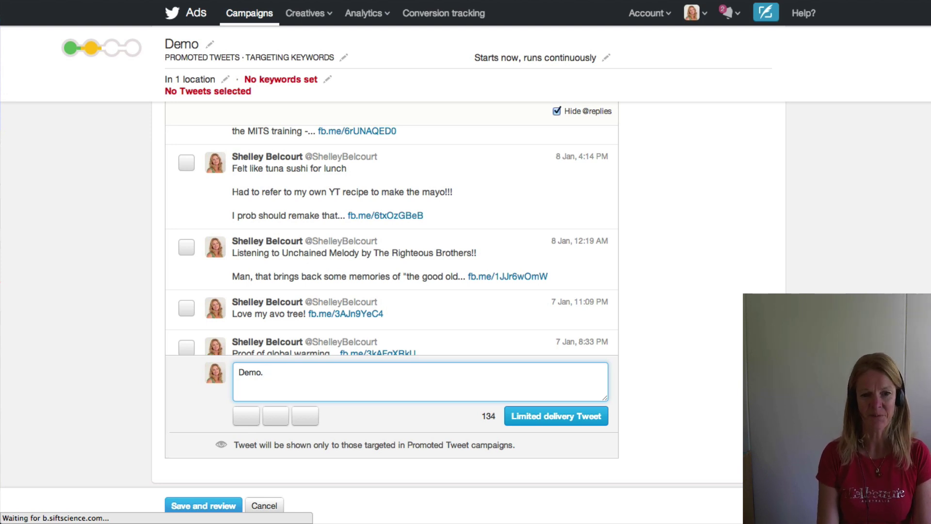
{"action": "type", "text": " This is"}
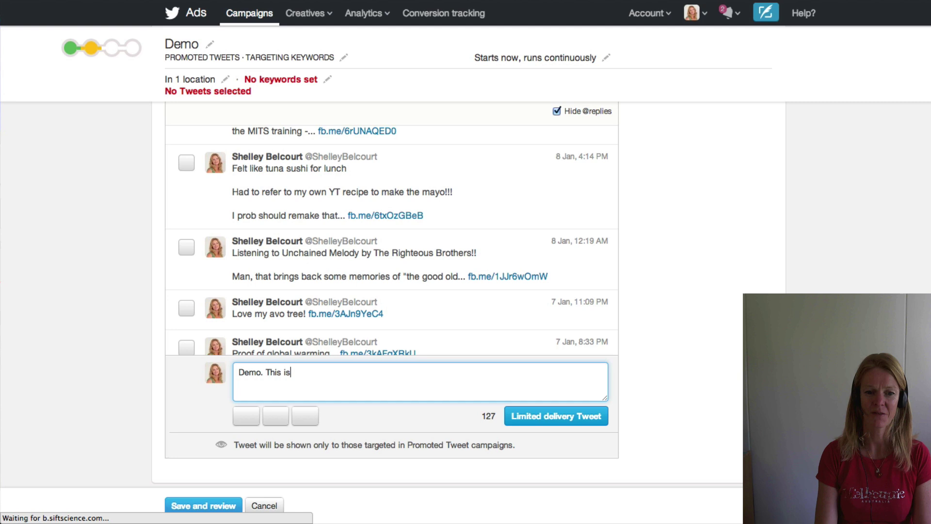
{"action": "type", "text": " to show you "}
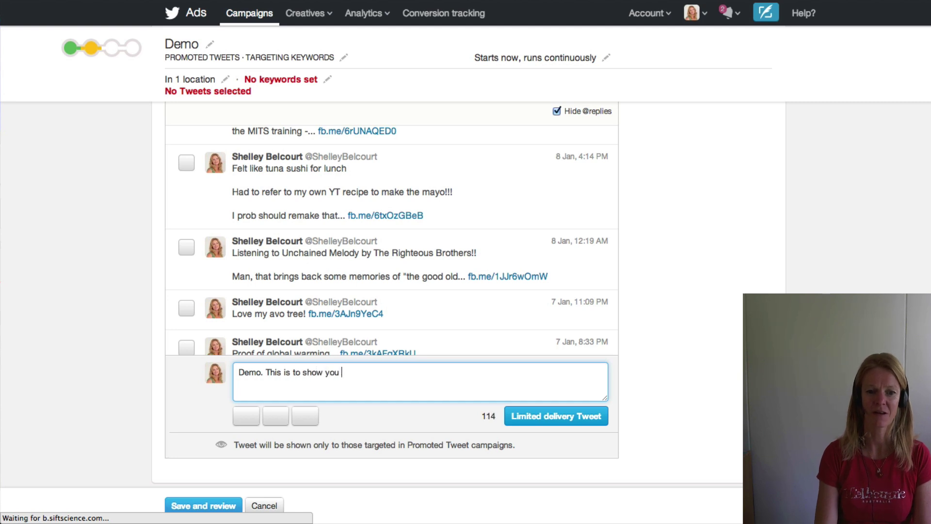
{"action": "type", "text": "how to tweet"}
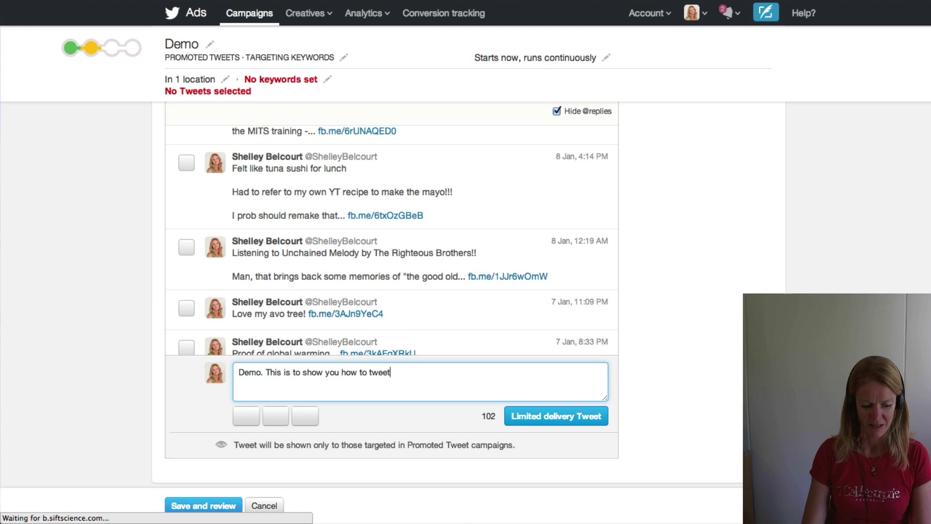
{"action": "type", "text": "!"}
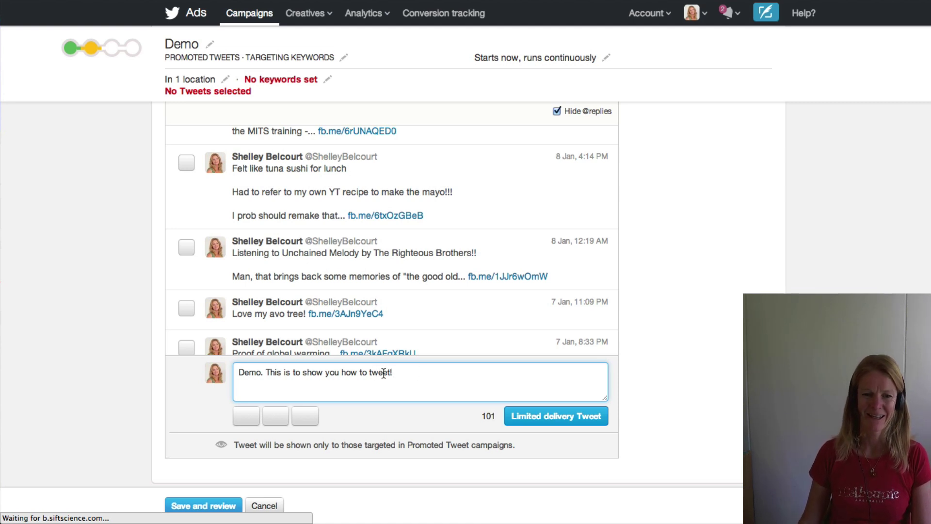
{"action": "left_click_drag", "start_coordinate": [396, 372], "coordinate": [229, 373]}
{"action": "type", "text": "D"}
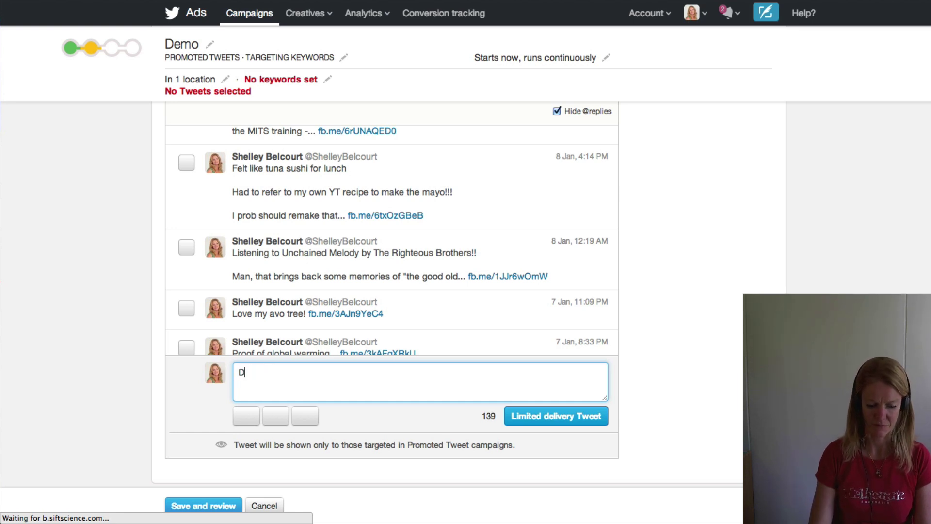
{"action": "type", "text": "emo - "}
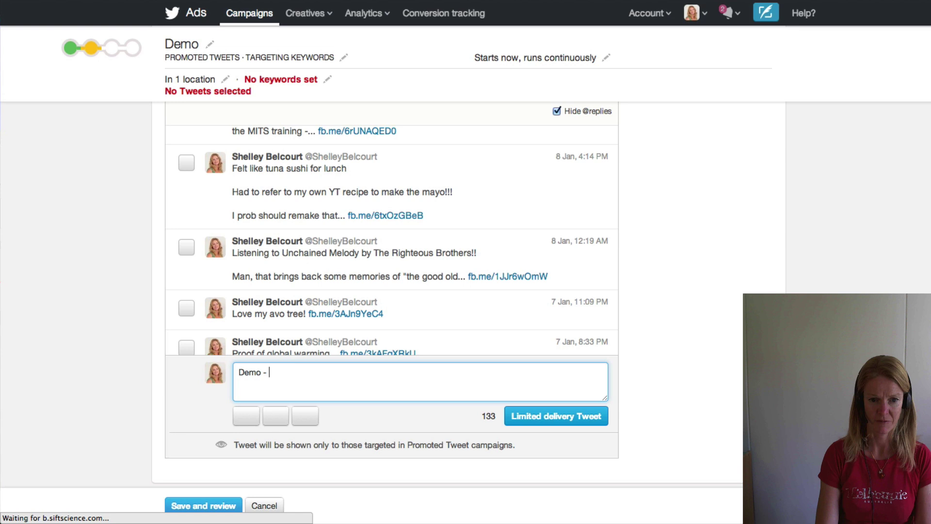
{"action": "type", "text": "how to set up "}
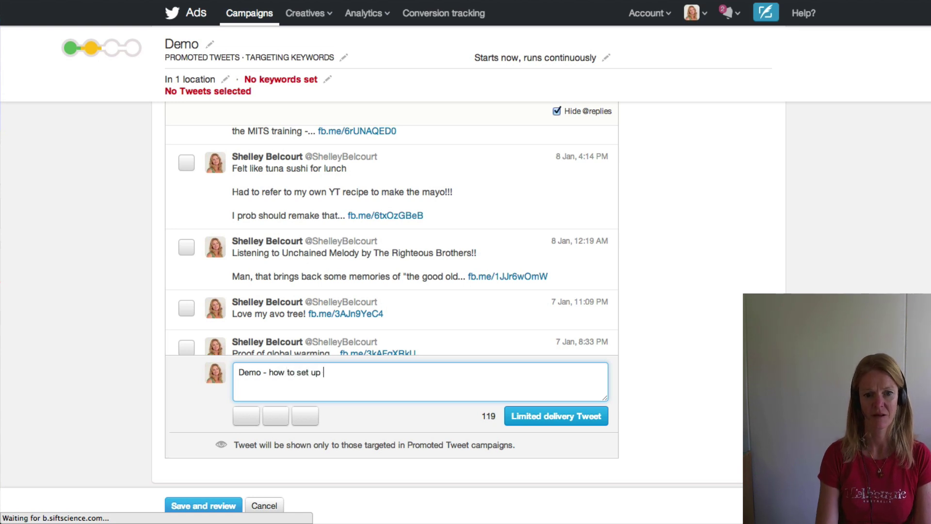
{"action": "type", "text": "your twitter ad"}
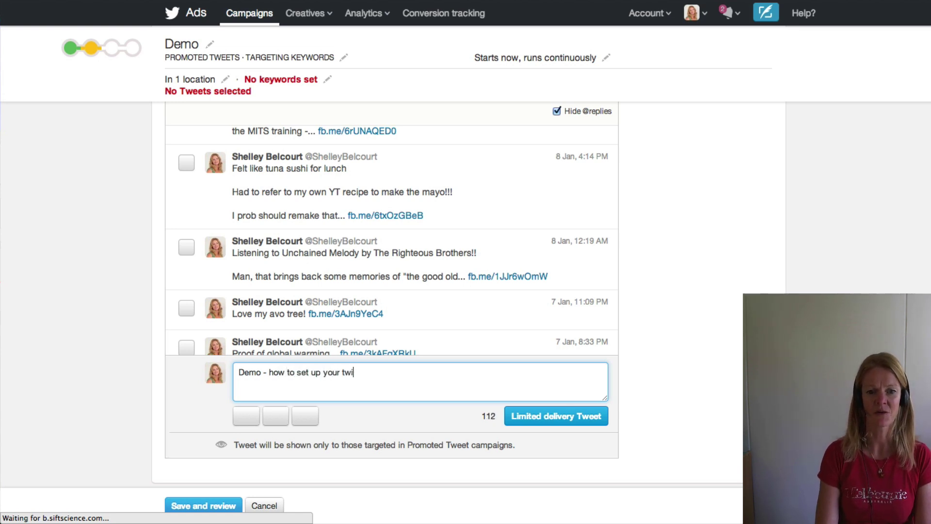
{"action": "type", "text": "s"}
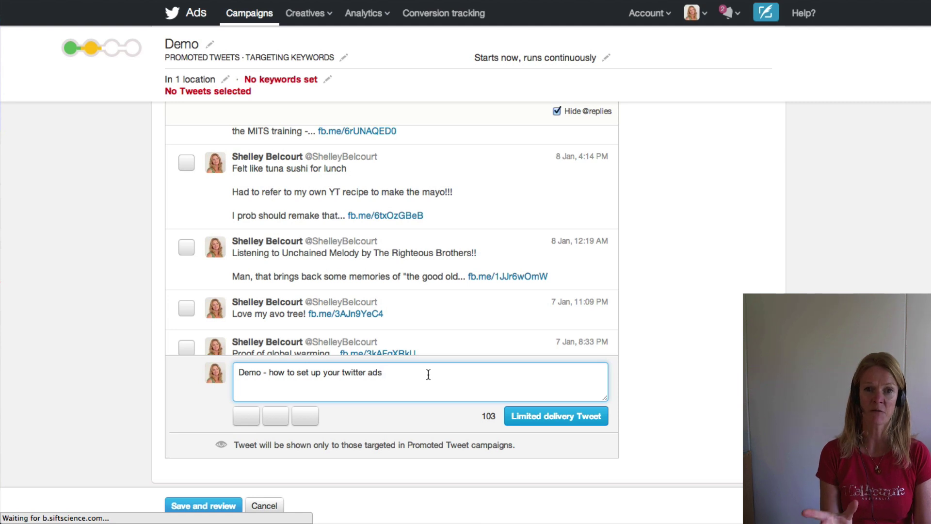
Post it as a limited-delivery Tweet and select it as the campaign's promoted Tweet.
{"action": "scroll", "coordinate": [428, 374], "scroll_direction": "down", "scroll_amount": 3}
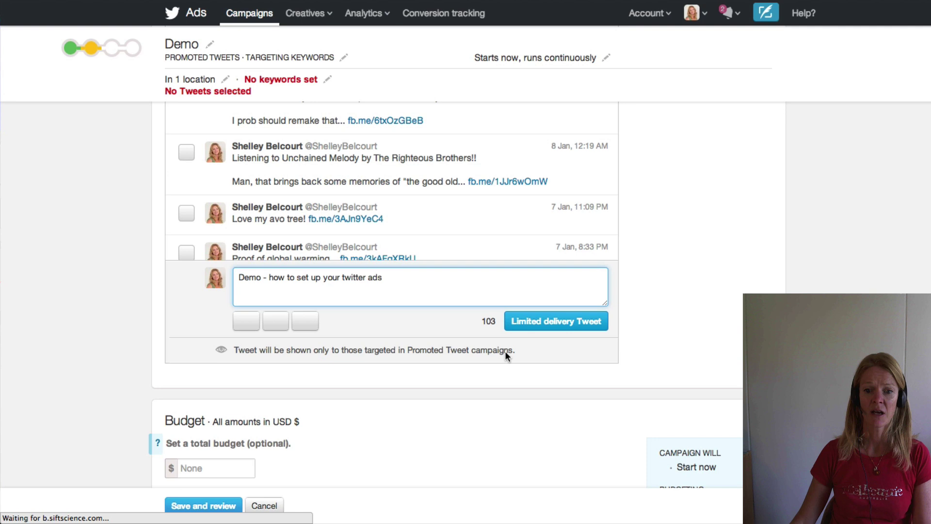
{"action": "left_click", "coordinate": [567, 328]}
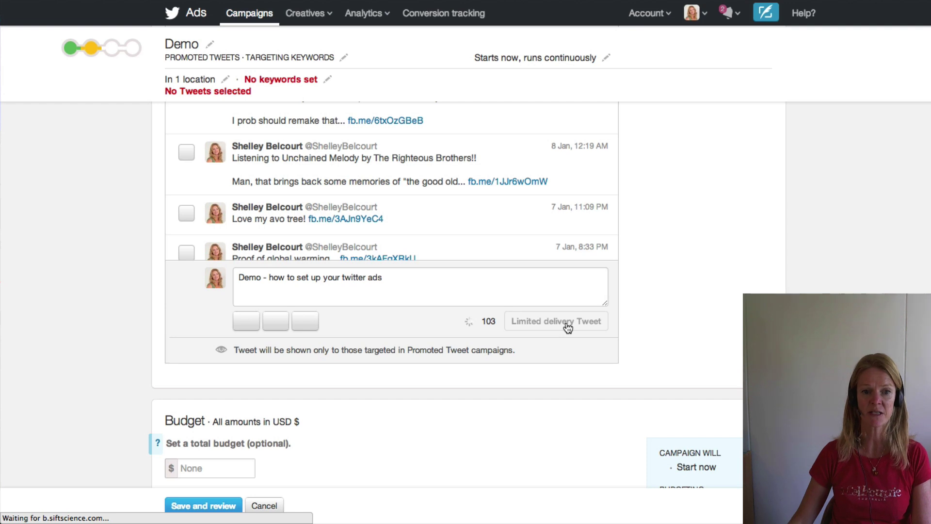
{"action": "left_click", "coordinate": [182, 274]}
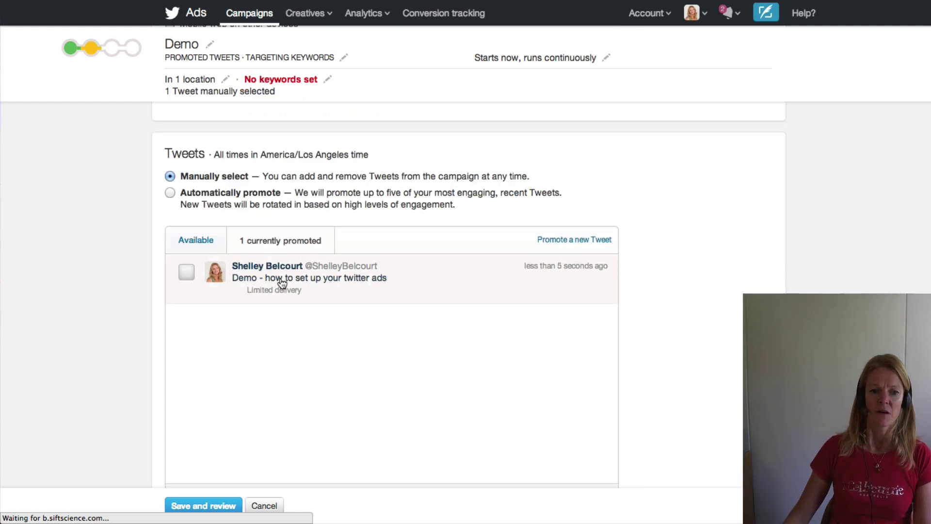
{"action": "scroll", "coordinate": [343, 291], "scroll_direction": "down", "scroll_amount": 1}
{"action": "scroll", "coordinate": [342, 290], "scroll_direction": "down", "scroll_amount": 3}
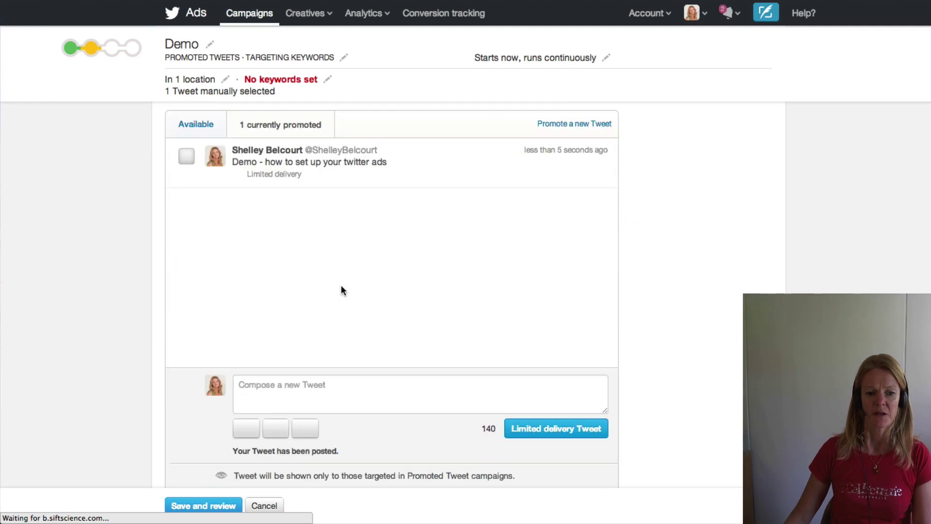
{"action": "scroll", "coordinate": [144, 388], "scroll_direction": "down", "scroll_amount": 2}
{"action": "scroll", "coordinate": [150, 381], "scroll_direction": "down", "scroll_amount": 5}
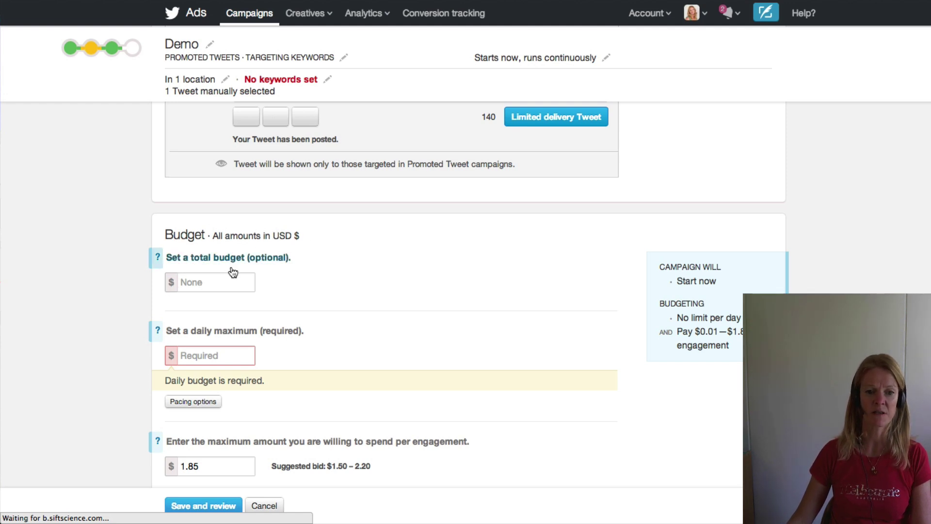
Set a $5 total budget and a $1 daily maximum.
{"action": "left_click", "coordinate": [219, 282]}
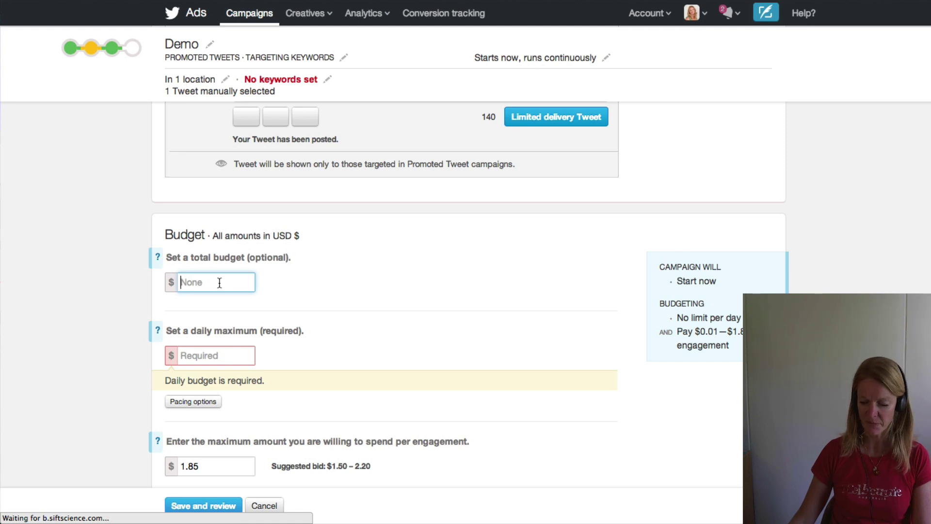
{"action": "type", "text": "5"}
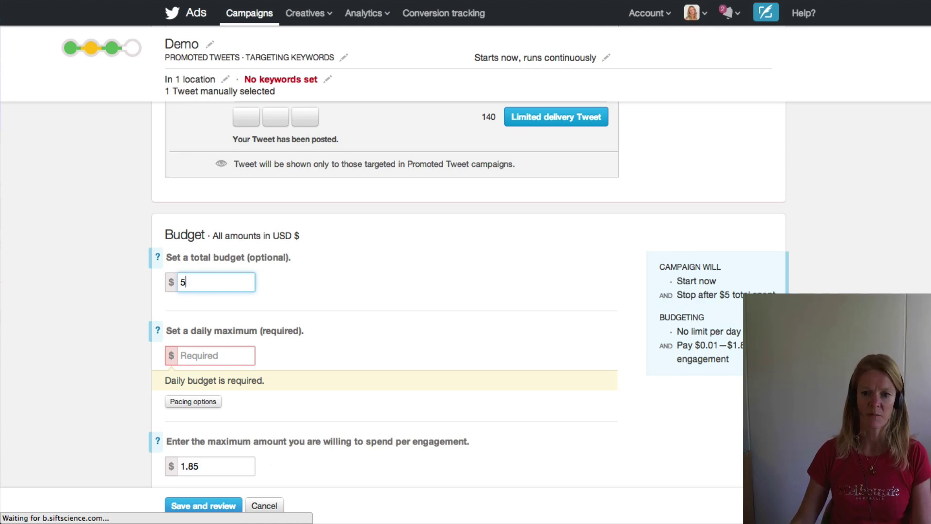
{"action": "left_click", "coordinate": [219, 355]}
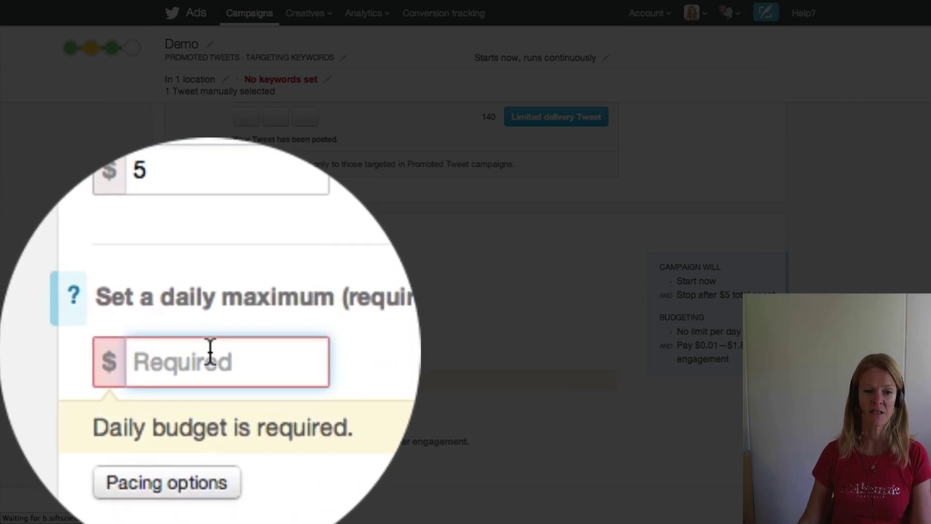
{"action": "type", "text": "1"}
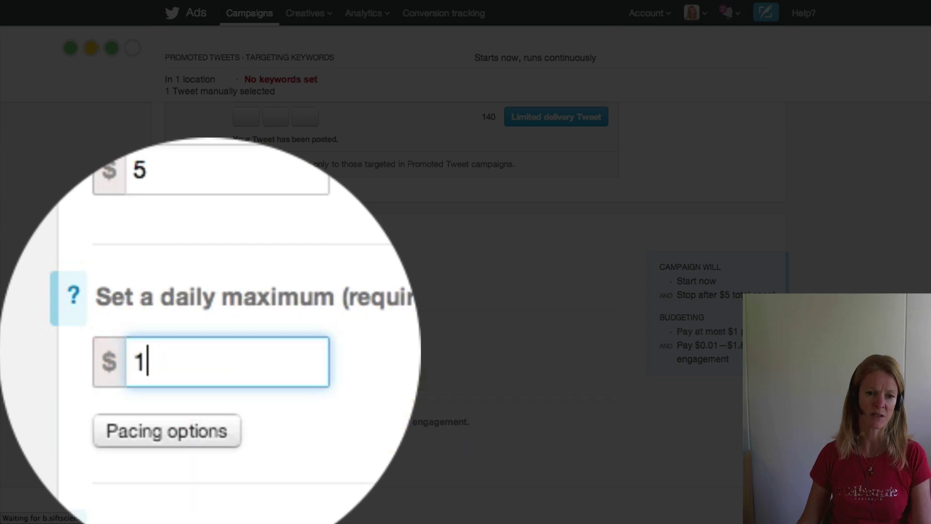
{"action": "scroll", "coordinate": [141, 366], "scroll_direction": "down", "scroll_amount": 1}
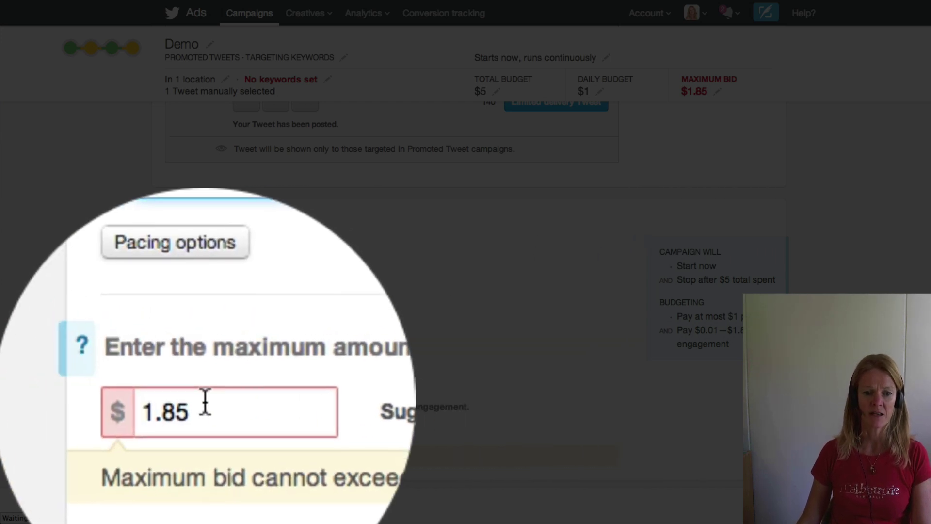
Change the maximum bid per engagement from 1.85 to 1.00.
{"action": "left_click", "coordinate": [206, 403]}
{"action": "left_click_drag", "start_coordinate": [203, 432], "coordinate": [190, 431]}
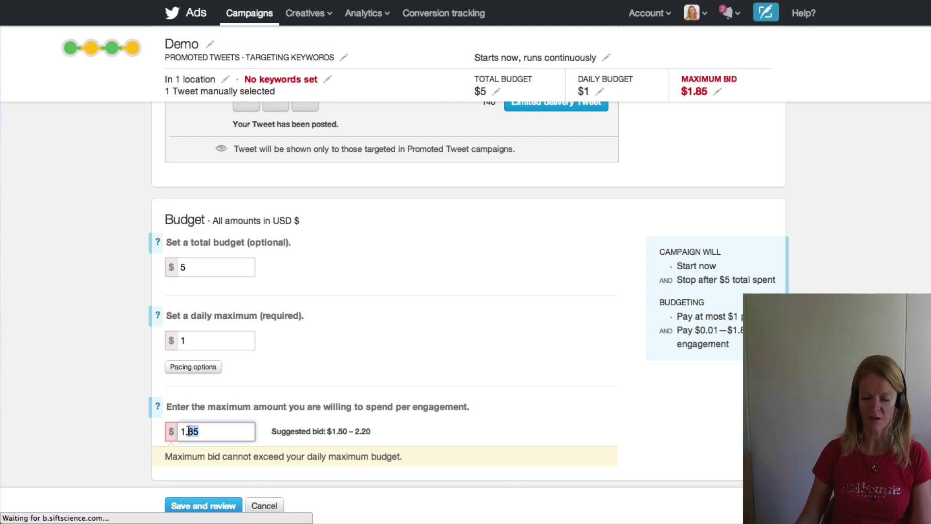
{"action": "type", "text": "00"}
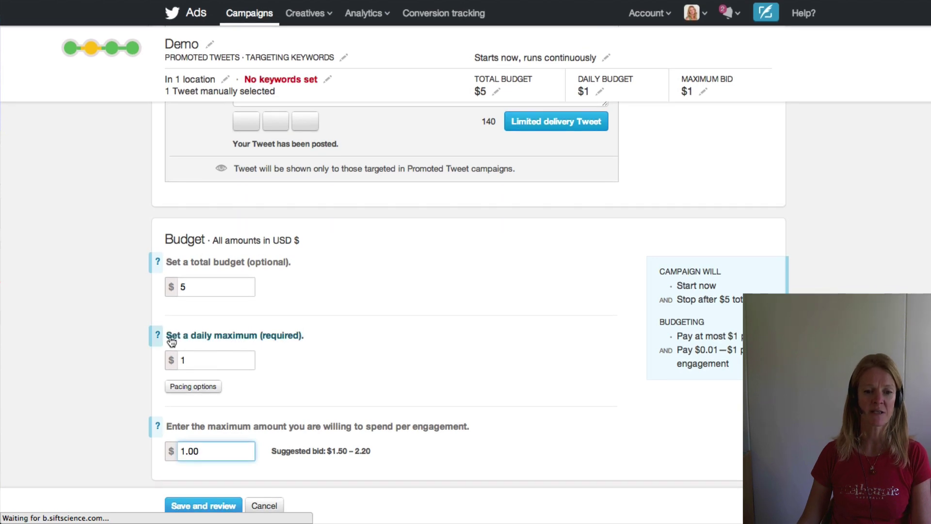
{"action": "scroll", "coordinate": [322, 364], "scroll_direction": "down", "scroll_amount": 1}
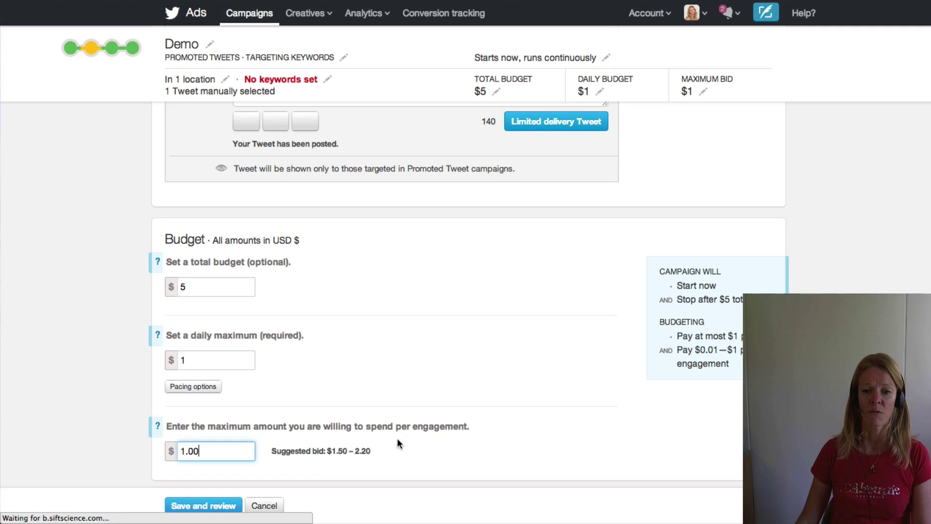
{"action": "scroll", "coordinate": [397, 443], "scroll_direction": "down", "scroll_amount": 1}
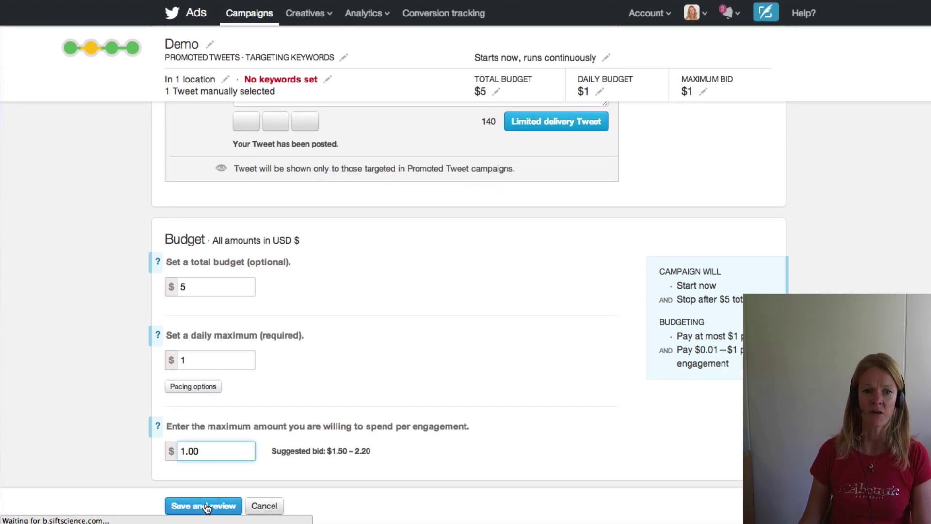
Add '-home business' as an excluded keyword and save the campaign for review.
{"action": "left_click", "coordinate": [206, 506]}
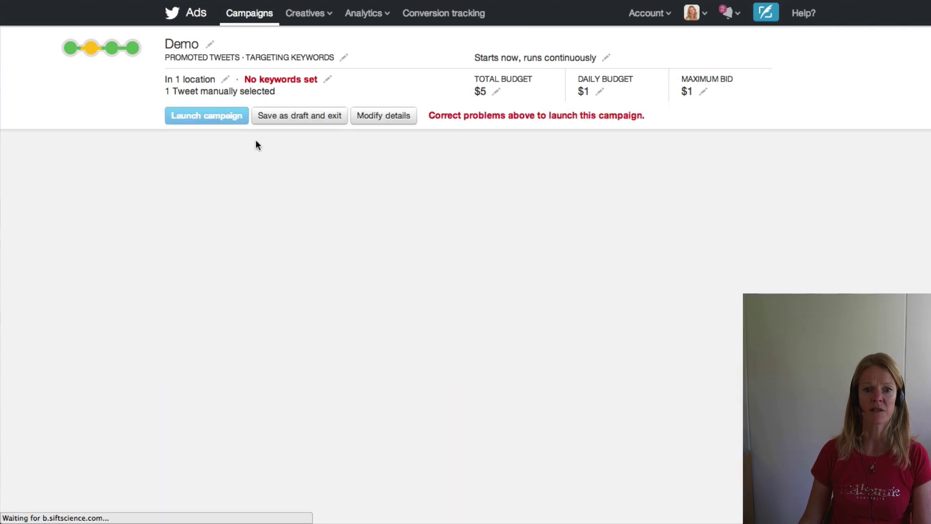
{"action": "left_click", "coordinate": [303, 82]}
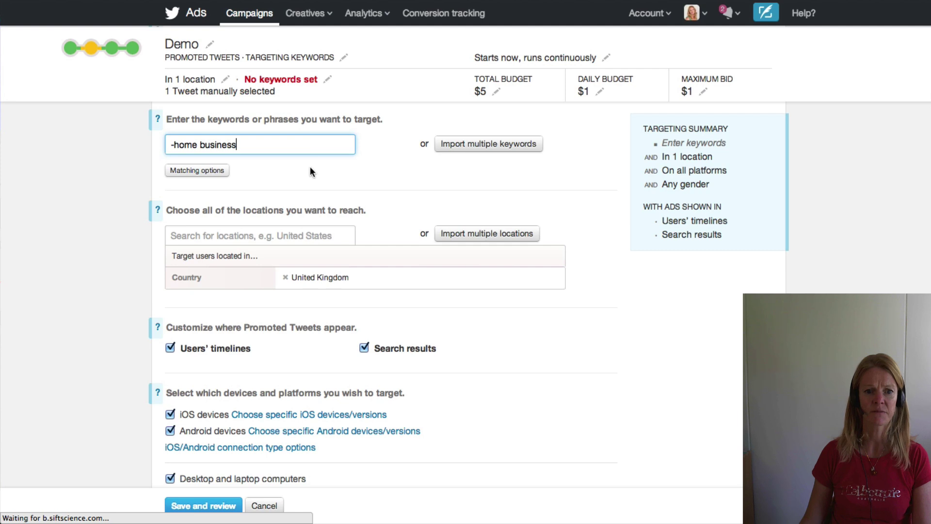
{"action": "key", "text": "Return"}
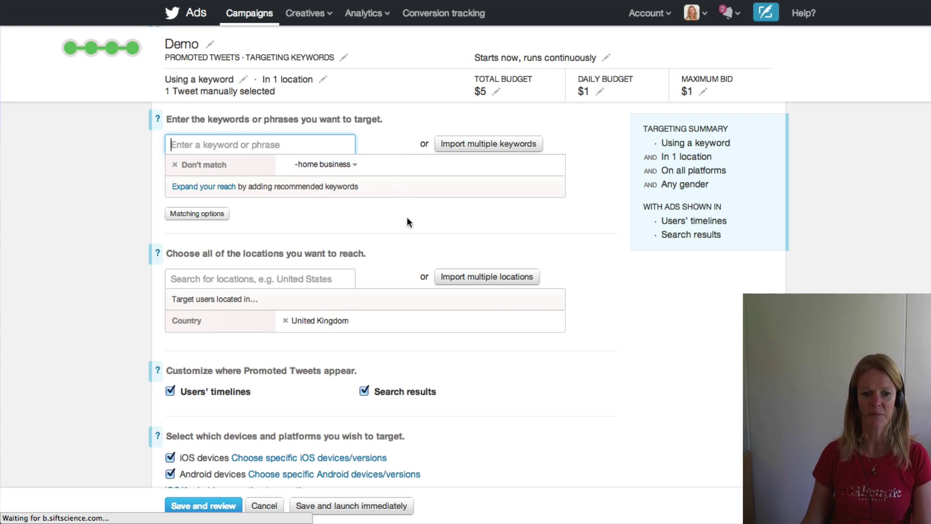
{"action": "scroll", "coordinate": [406, 222], "scroll_direction": "down", "scroll_amount": 3}
{"action": "left_click", "coordinate": [214, 506]}
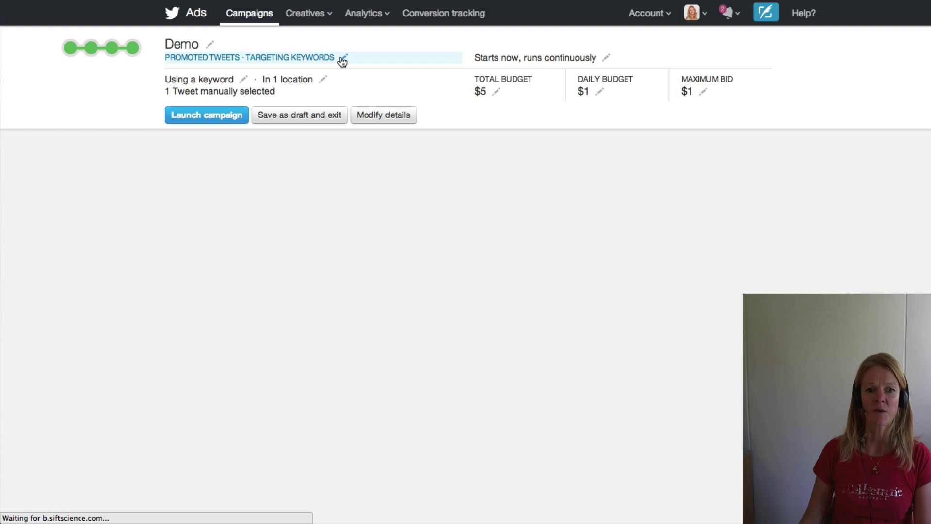
Reopen the Demo campaign's targeting and change it from keywords to interests and followers.
{"action": "left_click", "coordinate": [343, 59]}
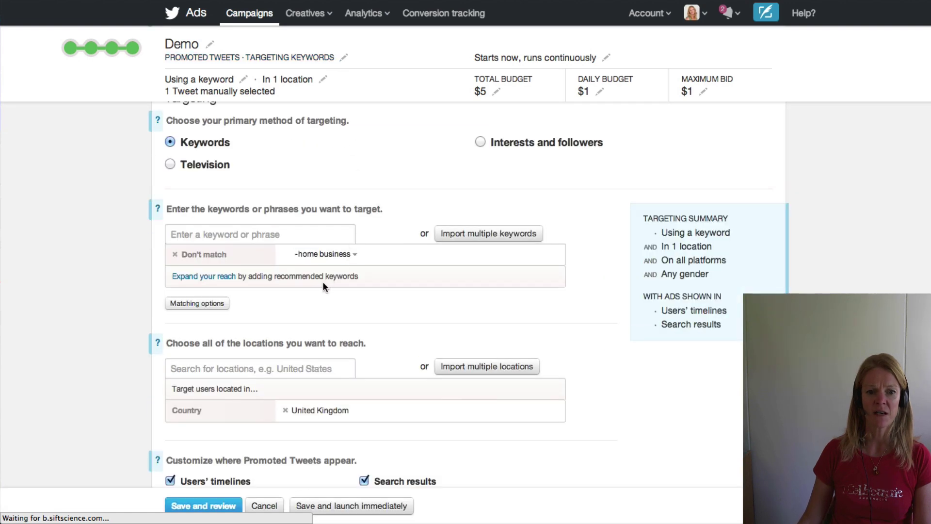
{"action": "scroll", "coordinate": [322, 281], "scroll_direction": "up", "scroll_amount": 3}
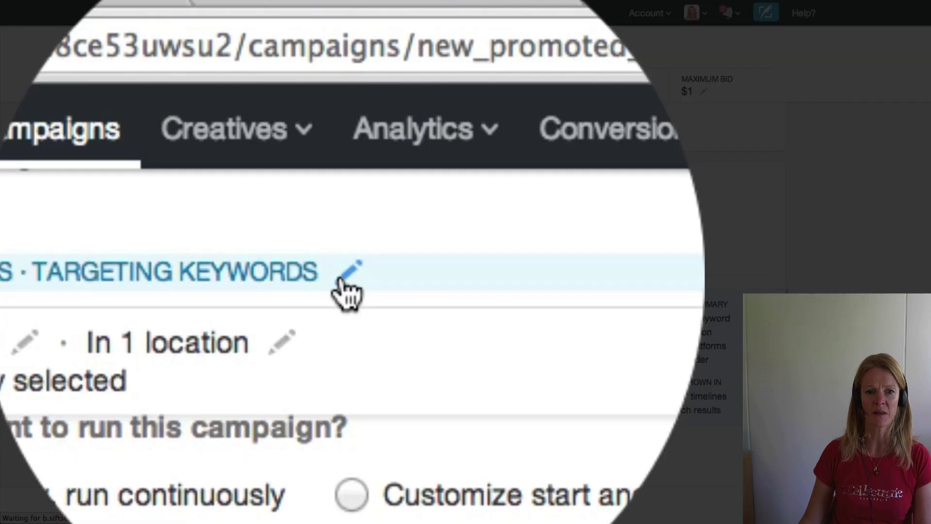
{"action": "left_click", "coordinate": [342, 280]}
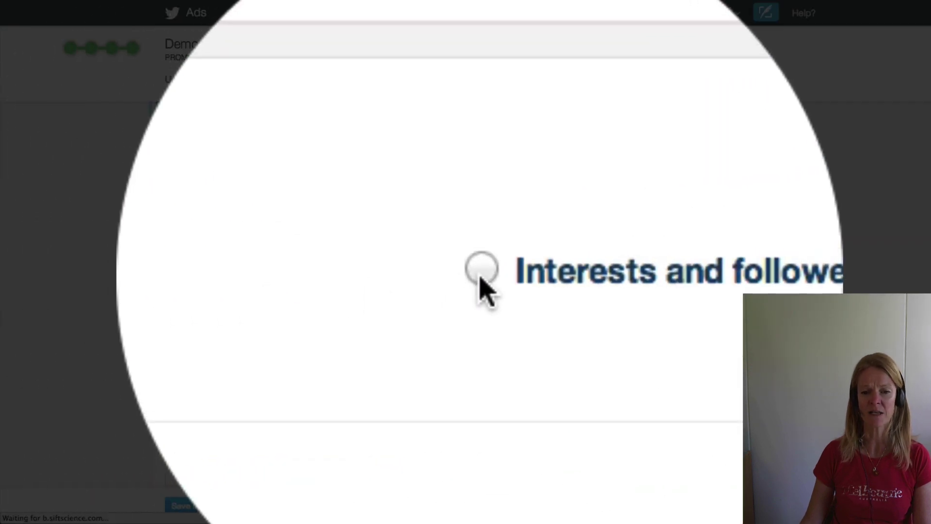
{"action": "left_click", "coordinate": [480, 271]}
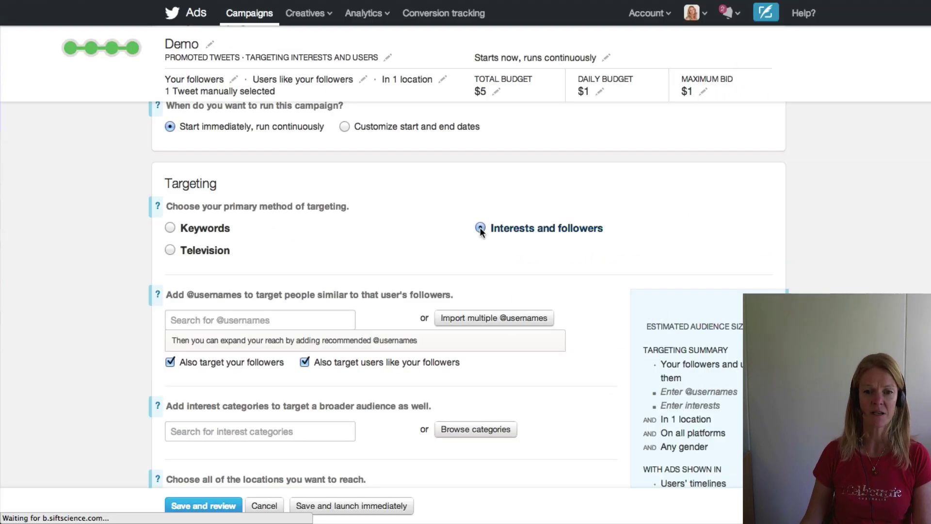
{"action": "left_click", "coordinate": [244, 317]}
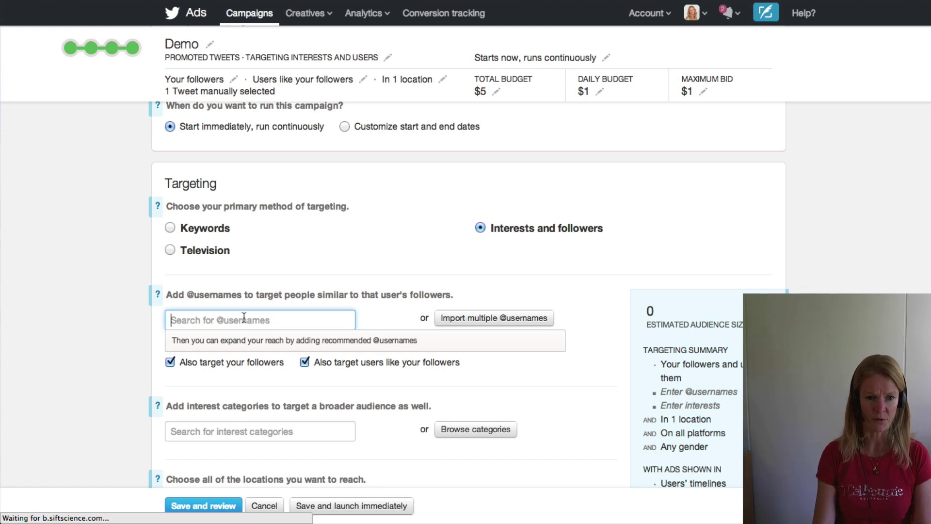
{"action": "type", "text": "@eben"}
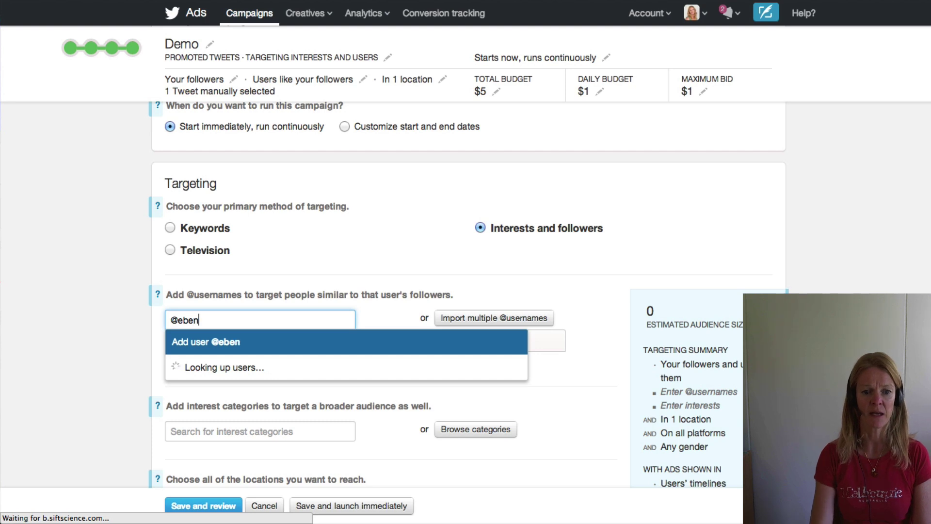
{"action": "type", "text": "pagan"}
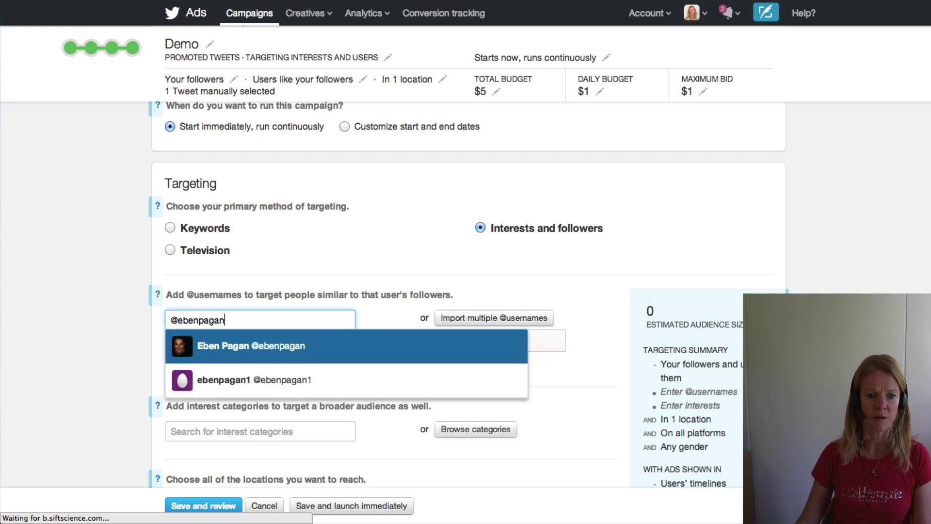
{"action": "left_click", "coordinate": [267, 352]}
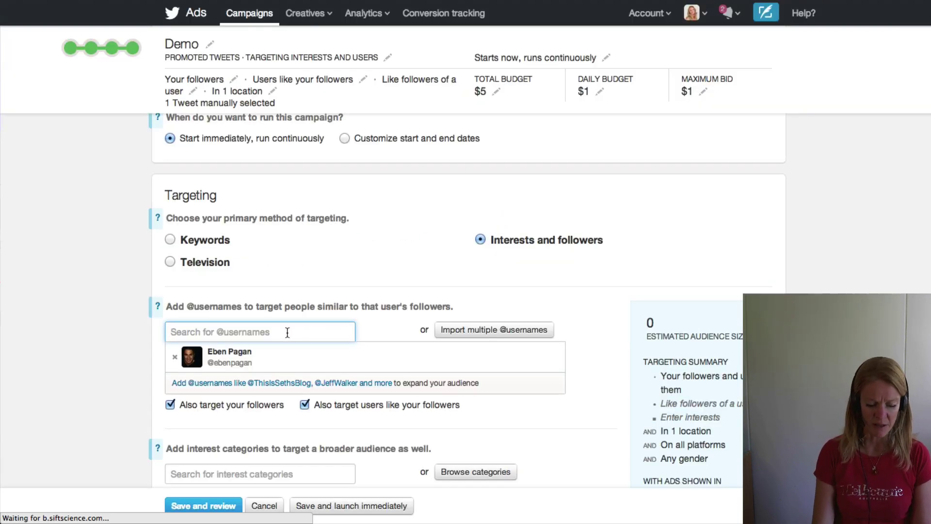
{"action": "type", "text": "ro"}
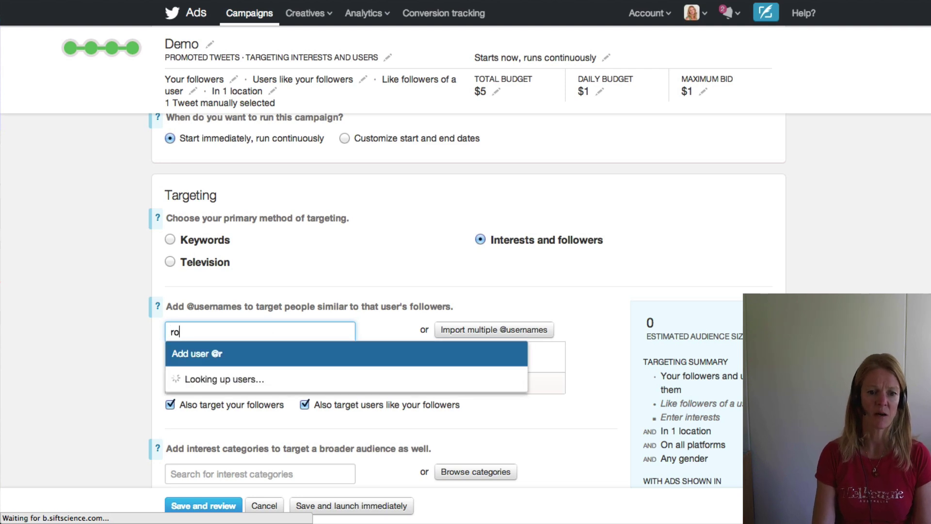
{"action": "type", "text": "bertk"}
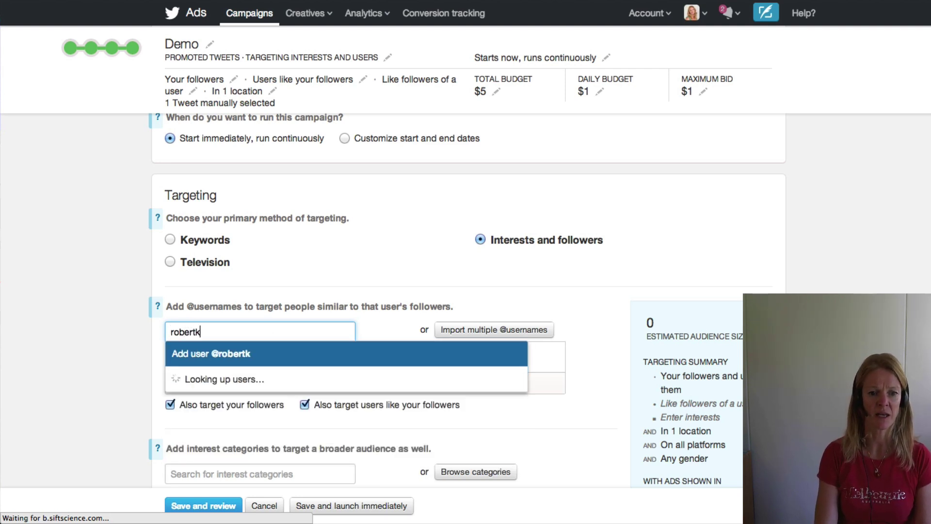
{"action": "type", "text": "iyosaki"}
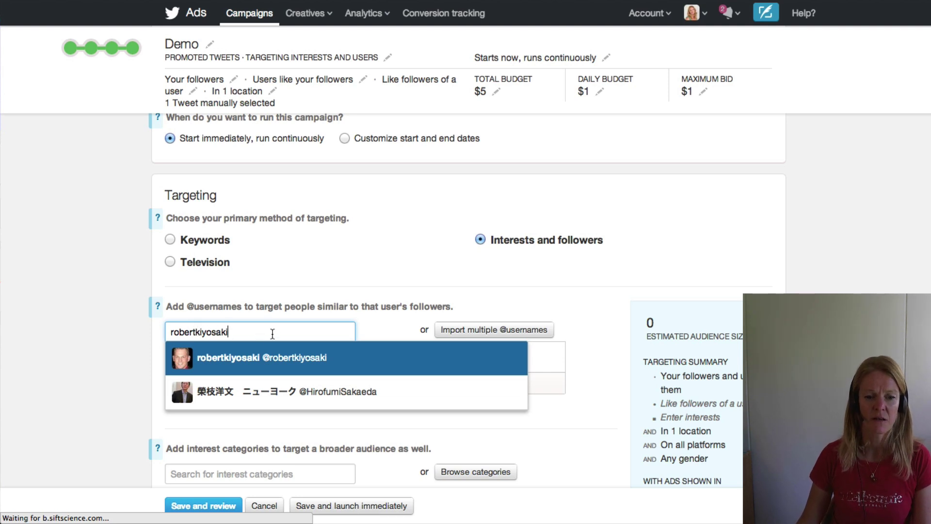
{"action": "left_click_drag", "start_coordinate": [273, 334], "coordinate": [161, 331]}
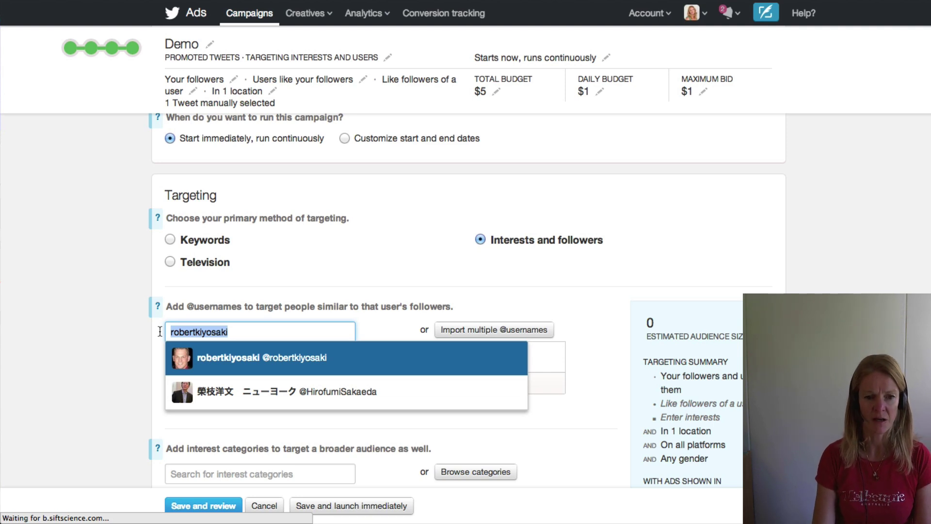
{"action": "type", "text": "ryan"}
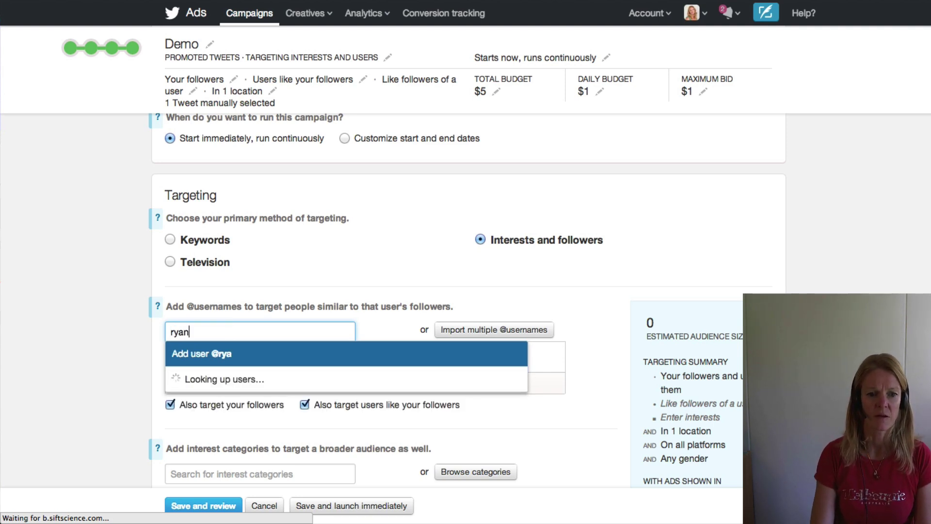
{"action": "type", "text": " delss"}
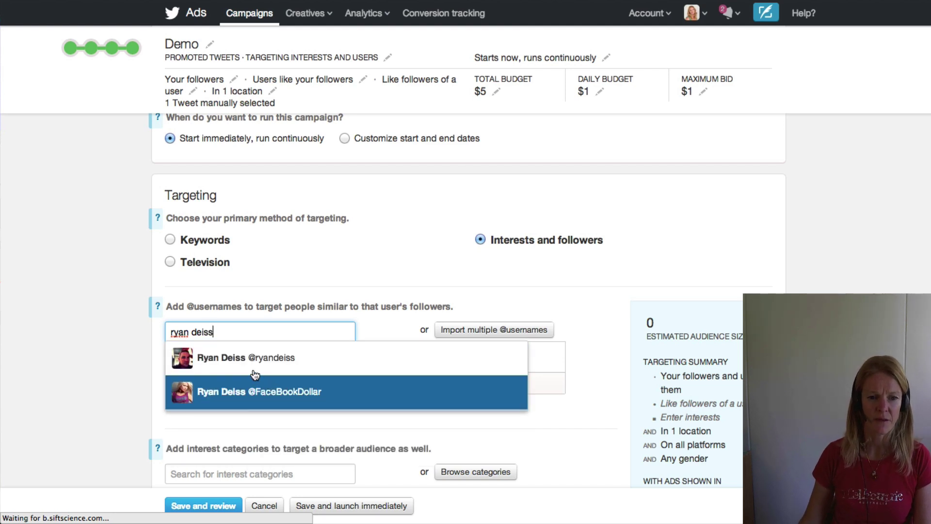
{"action": "left_click", "coordinate": [243, 368]}
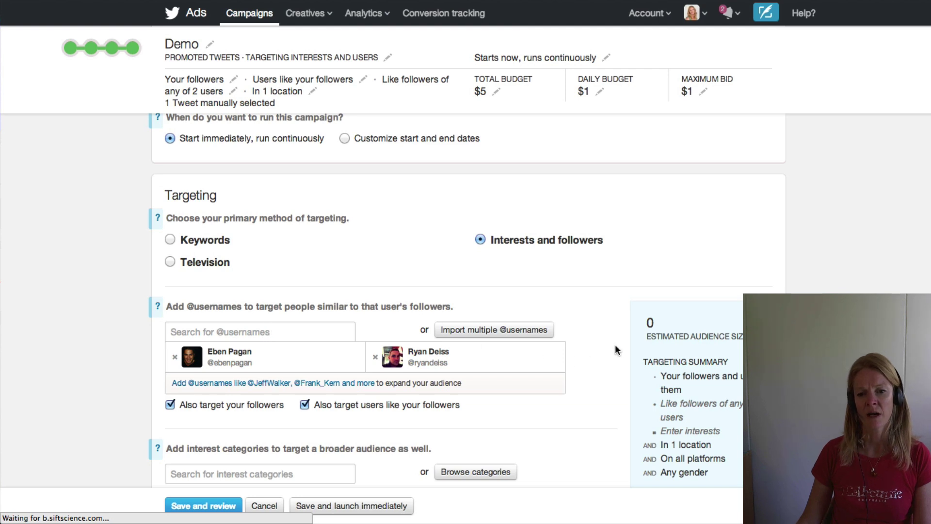
{"action": "left_click", "coordinate": [293, 332]}
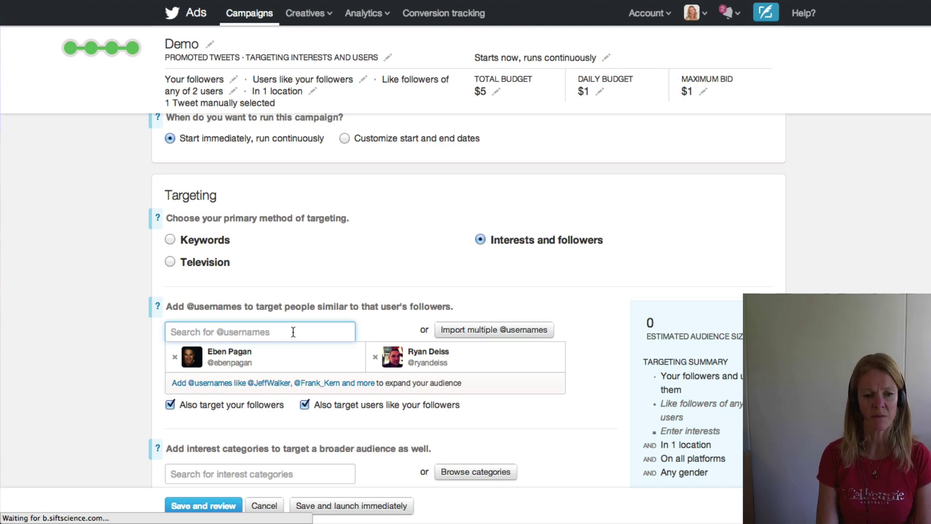
{"action": "type", "text": "jonathan"}
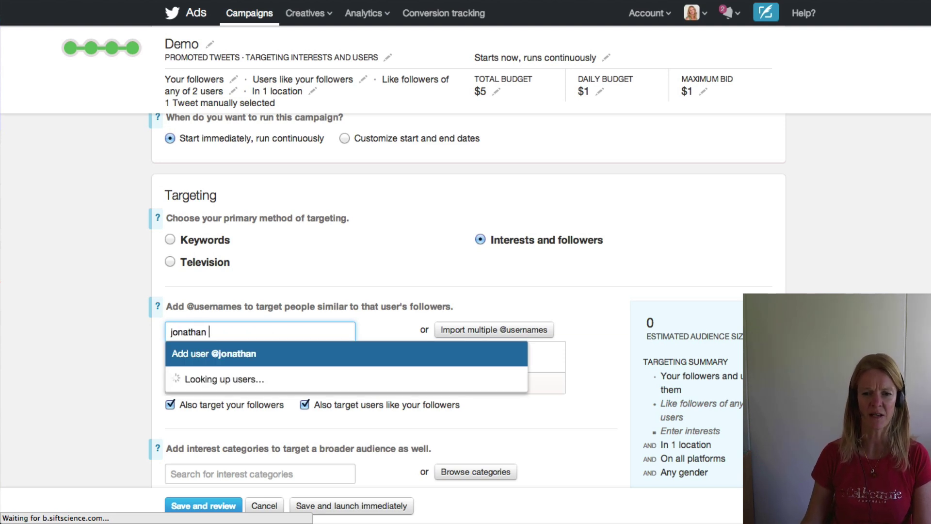
{"action": "type", "text": "budd"}
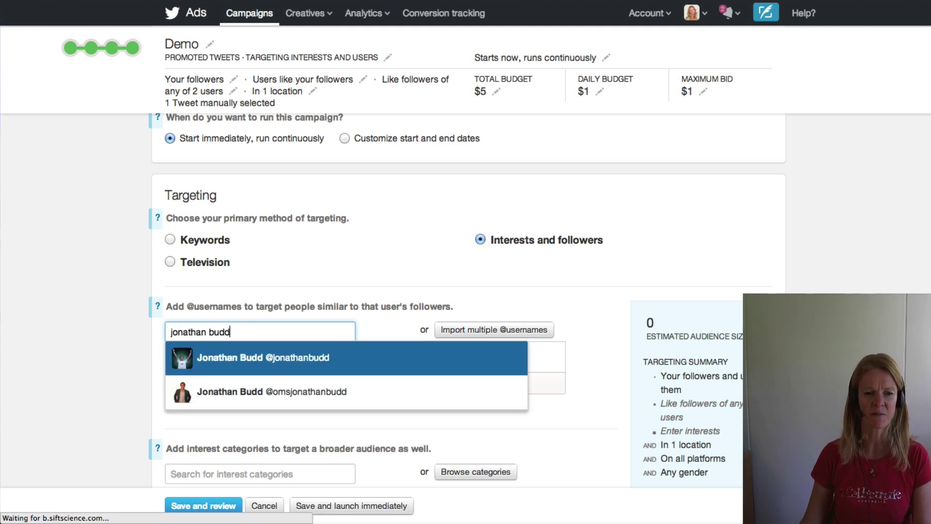
{"action": "left_click", "coordinate": [235, 361]}
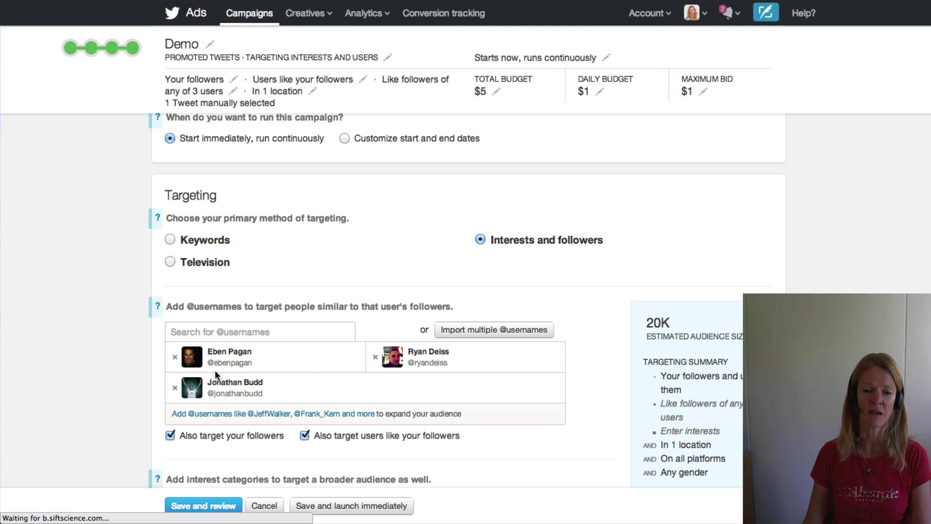
Uncheck 'Also target your followers' while keeping 'Also target users like your followers' checked.
{"action": "scroll", "coordinate": [146, 367], "scroll_direction": "down", "scroll_amount": 3}
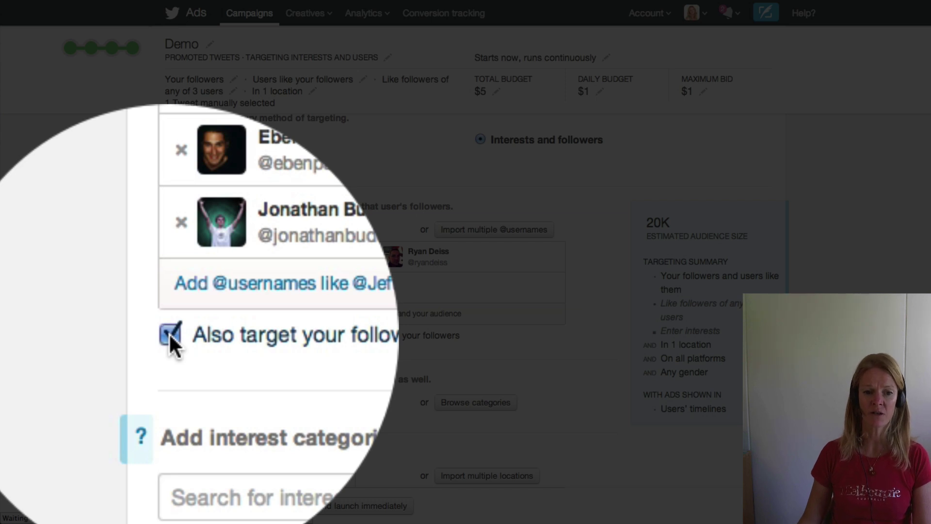
{"action": "left_click", "coordinate": [170, 335]}
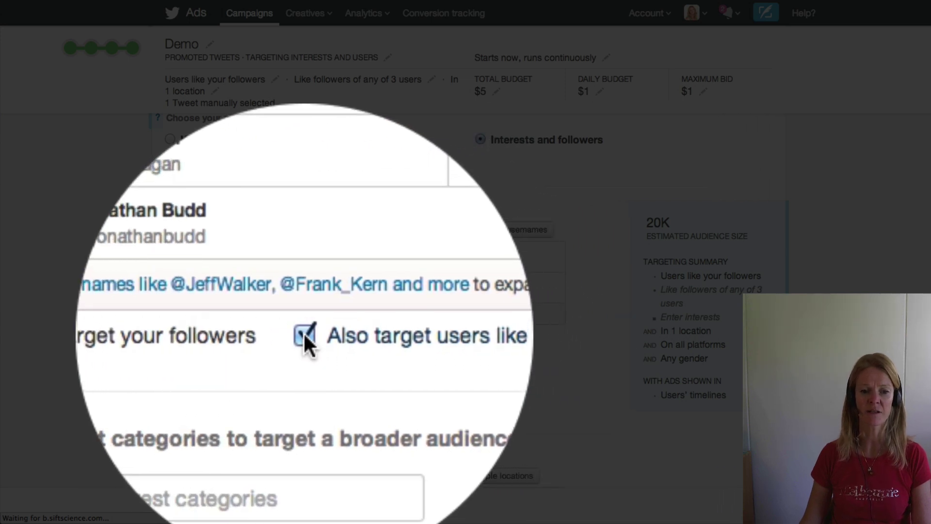
{"action": "left_click", "coordinate": [304, 334]}
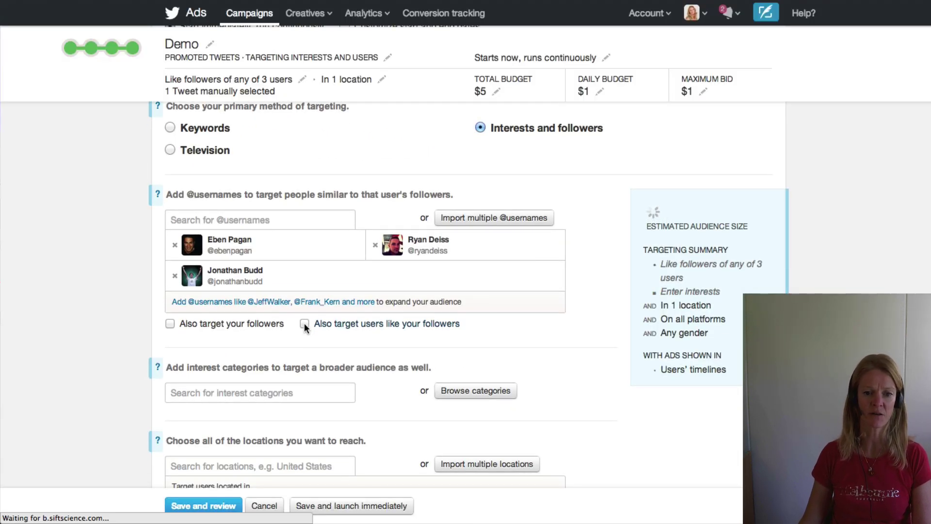
{"action": "left_click", "coordinate": [304, 324]}
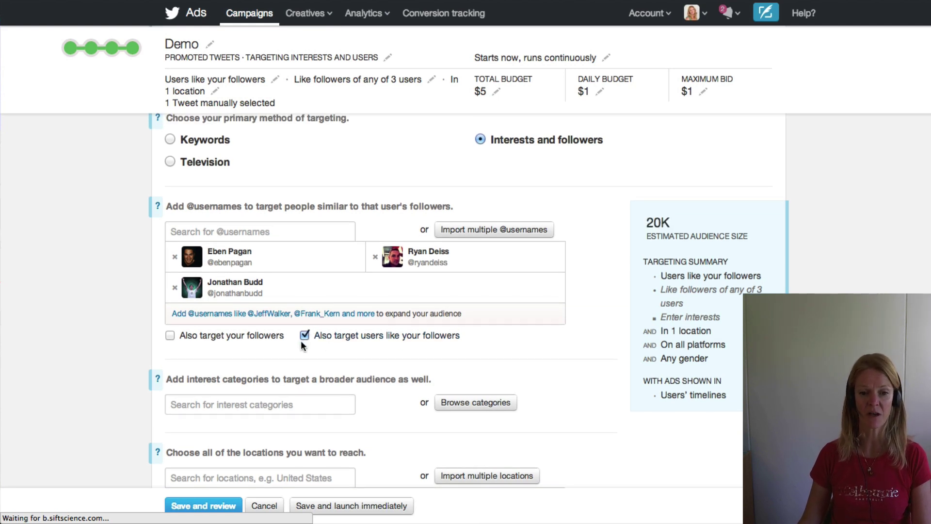
Search the interest categories, narrowing the query from 'home business' to 'marketing'.
{"action": "scroll", "coordinate": [301, 340], "scroll_direction": "down", "scroll_amount": 2}
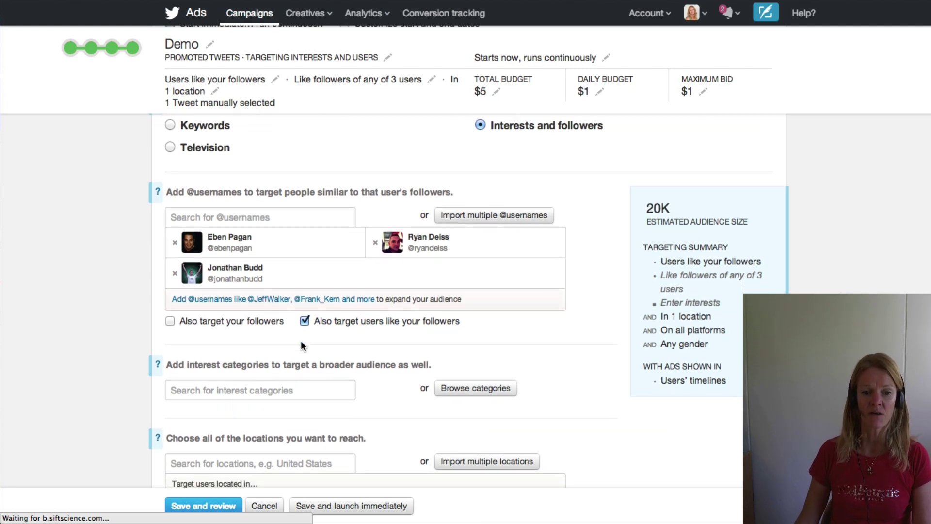
{"action": "scroll", "coordinate": [271, 352], "scroll_direction": "down", "scroll_amount": 1}
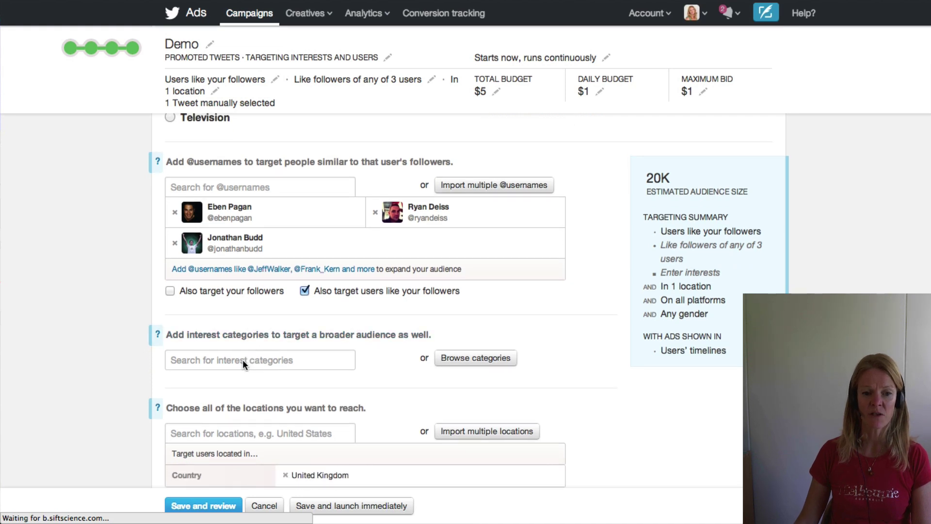
{"action": "left_click", "coordinate": [243, 359]}
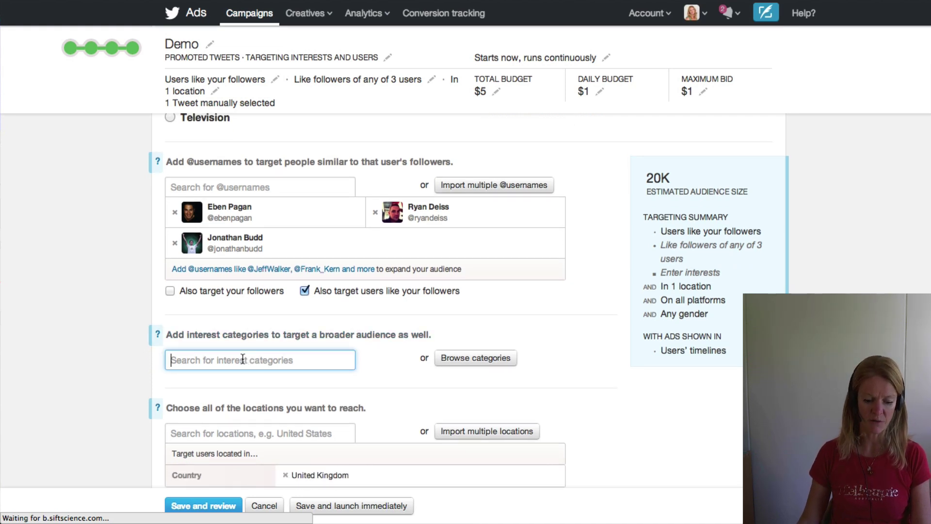
{"action": "type", "text": "ho"}
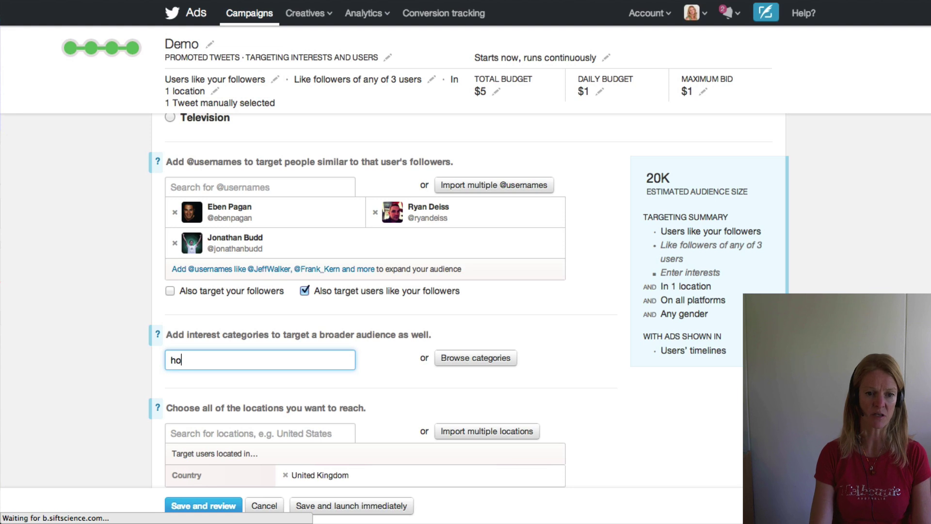
{"action": "type", "text": "me business"}
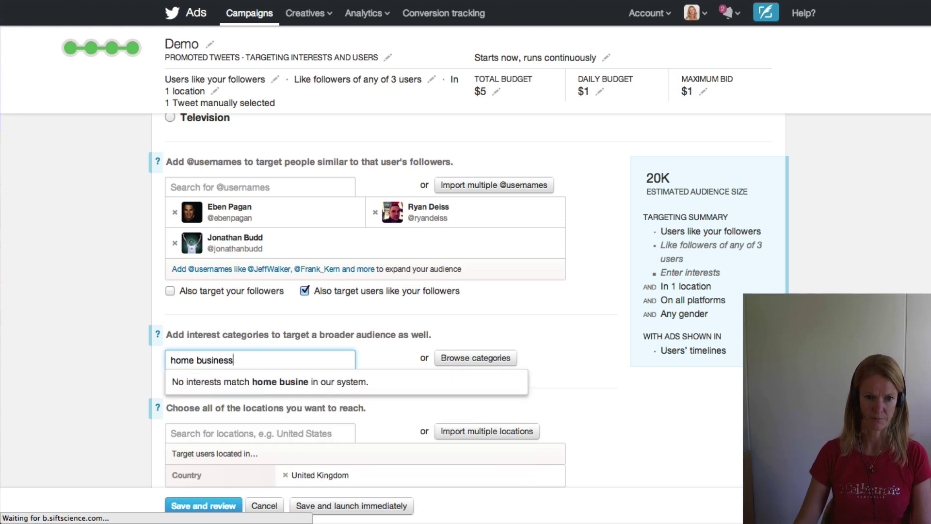
{"action": "key", "text": "BackSpace"}
{"action": "key", "text": "BackSpace"}
{"action": "key", "text": "BackSpace"}
{"action": "key", "text": "BackSpace"}
{"action": "key", "text": "BackSpace"}
{"action": "key", "text": "BackSpace"}
{"action": "key", "text": "BackSpace"}
{"action": "key", "text": "BackSpace"}
{"action": "key", "text": "BackSpace"}
{"action": "key", "text": "BackSpace"}
{"action": "key", "text": "BackSpace"}
{"action": "key", "text": "BackSpace"}
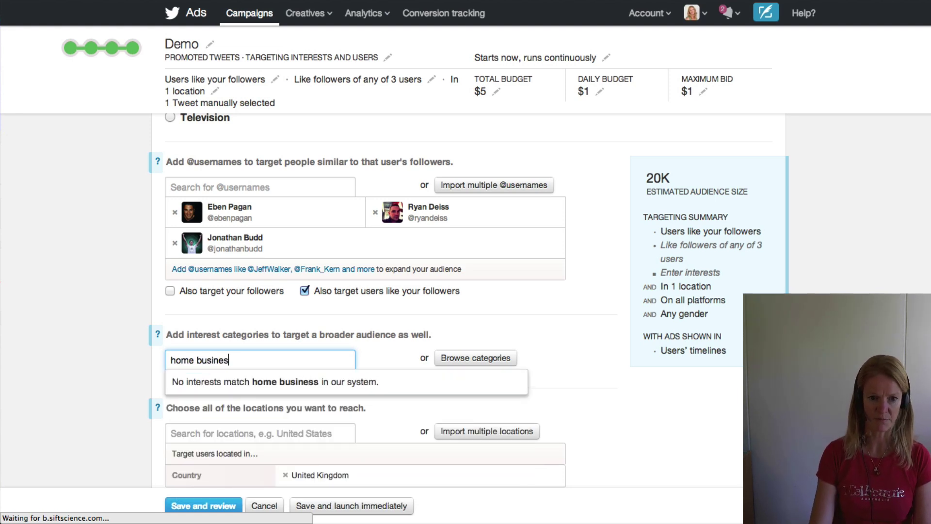
{"action": "key", "text": "BackSpace"}
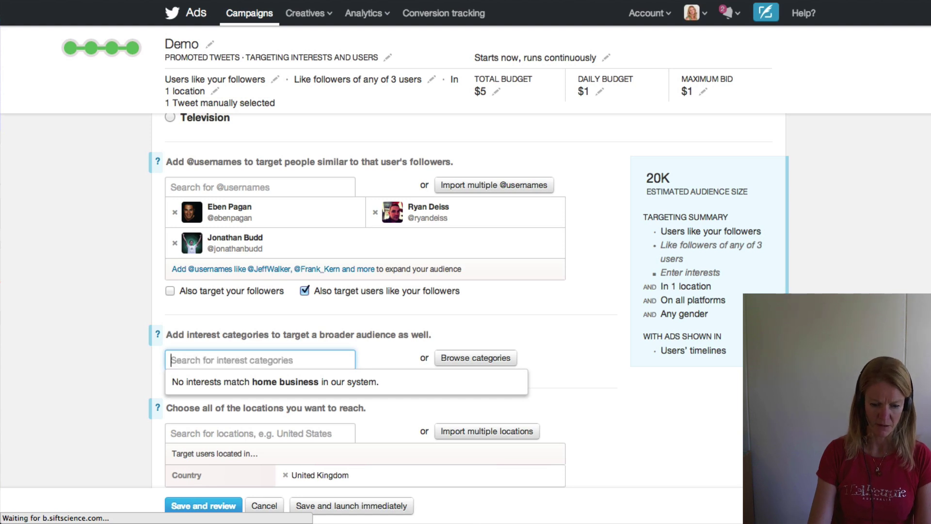
{"action": "type", "text": "online mark"}
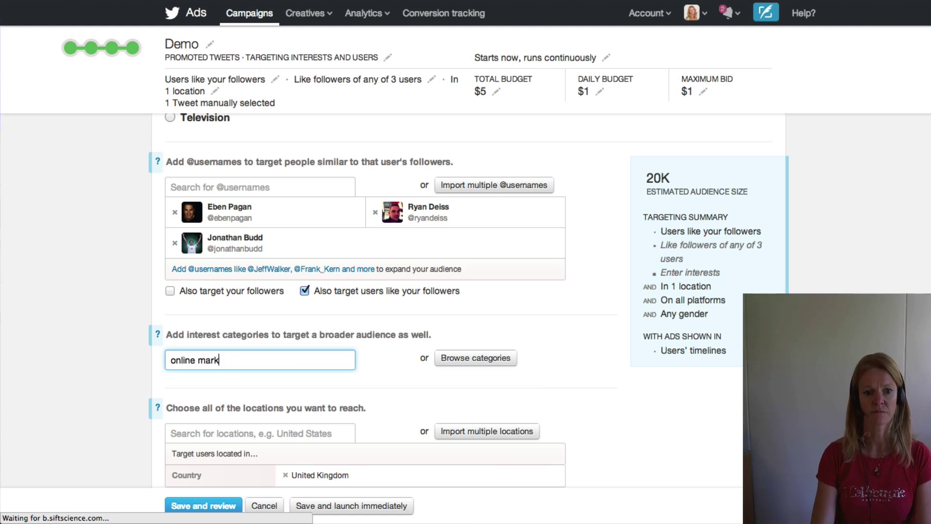
{"action": "type", "text": "eting"}
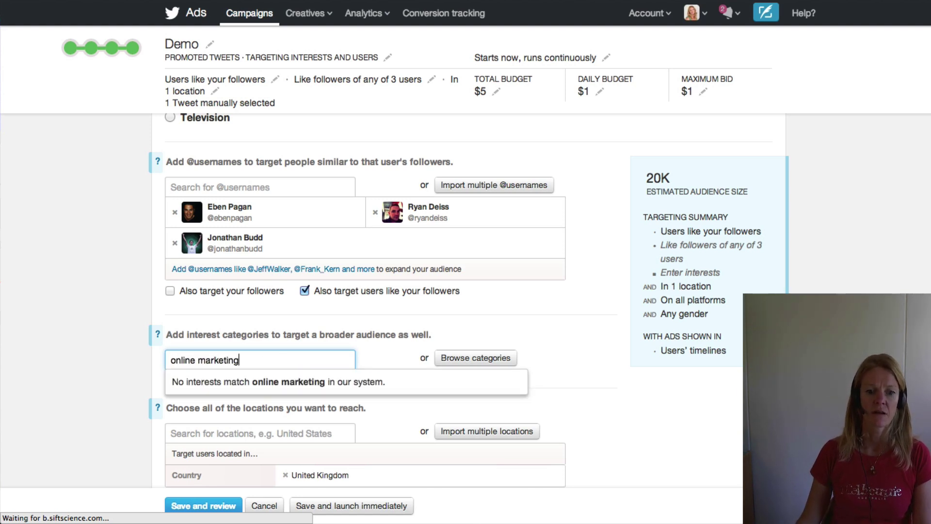
{"action": "double_click", "coordinate": [191, 358]}
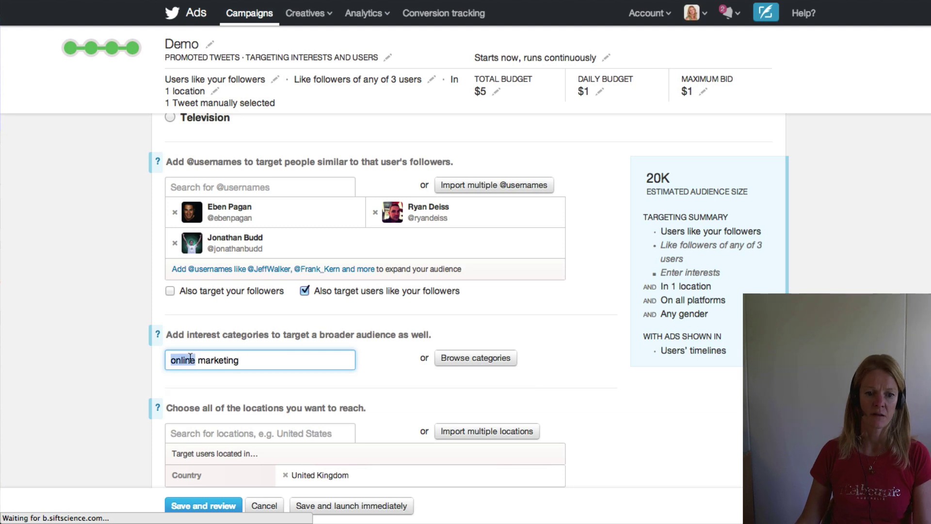
{"action": "key", "text": "Delete"}
{"action": "key", "text": "Delete"}
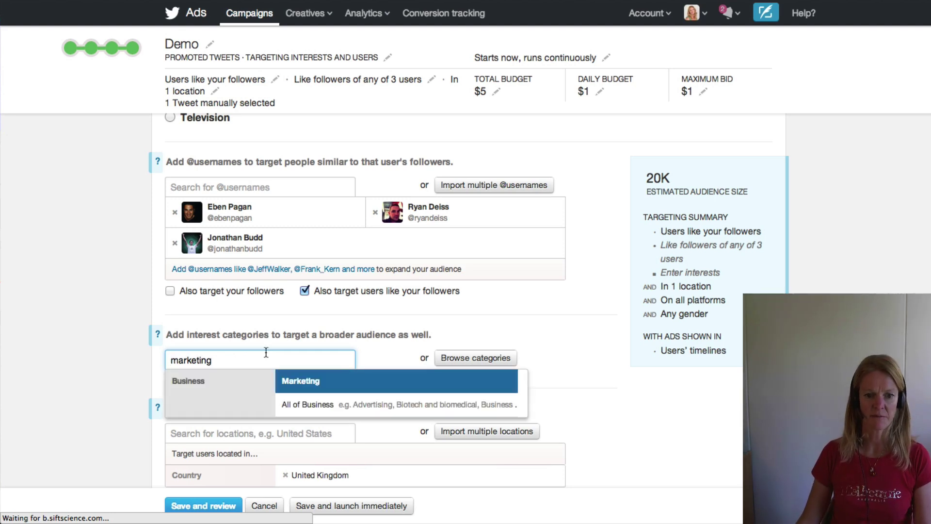
Add the Business › Marketing interest, raising the estimated audience to 78K.
{"action": "left_click", "coordinate": [325, 391]}
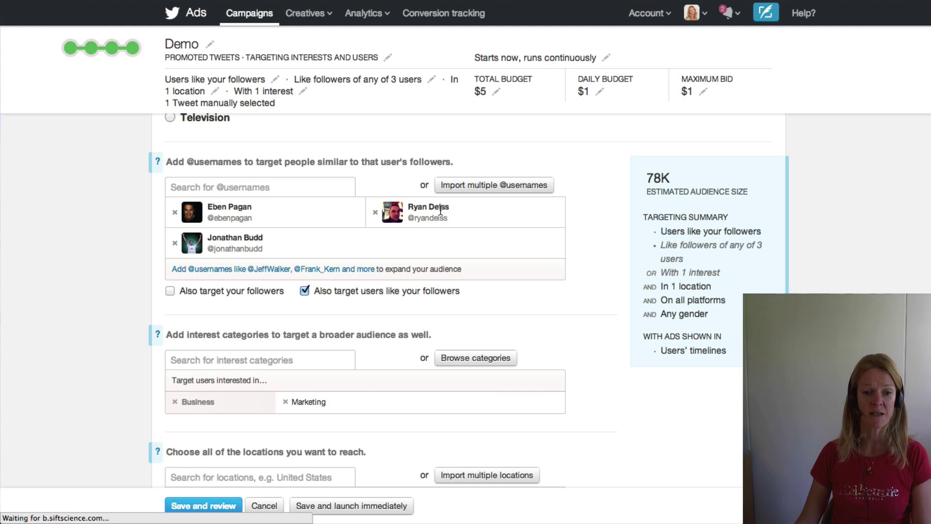
{"action": "scroll", "coordinate": [441, 212], "scroll_direction": "down", "scroll_amount": 3}
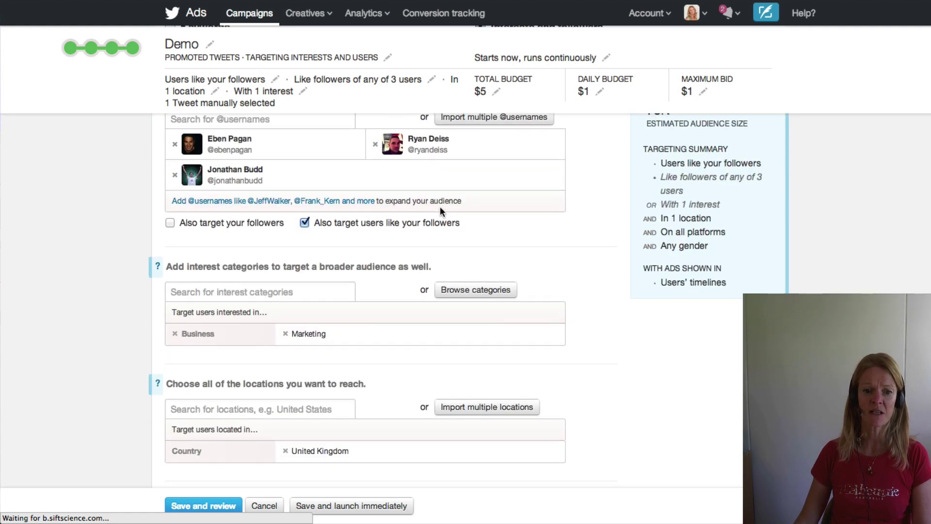
{"action": "scroll", "coordinate": [440, 208], "scroll_direction": "up", "scroll_amount": 3}
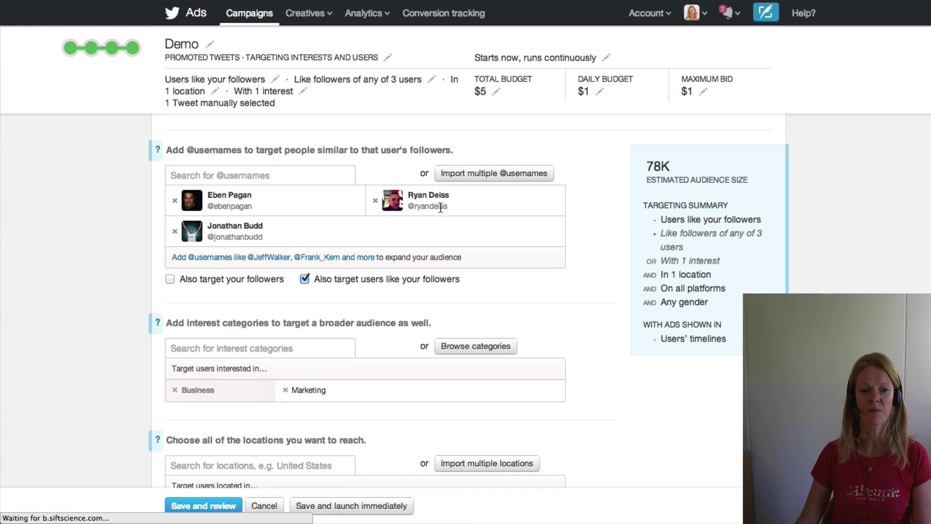
{"action": "scroll", "coordinate": [440, 208], "scroll_direction": "up", "scroll_amount": 1}
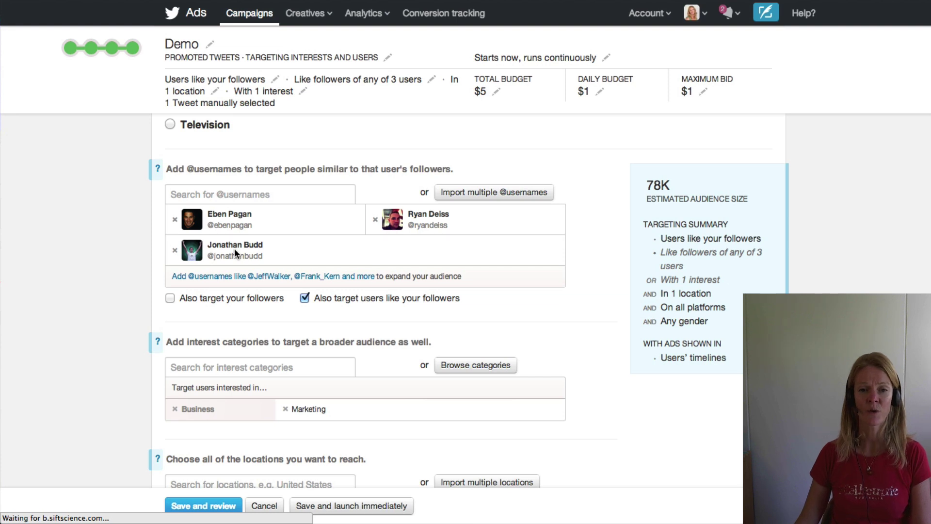
{"action": "scroll", "coordinate": [234, 248], "scroll_direction": "up", "scroll_amount": 1}
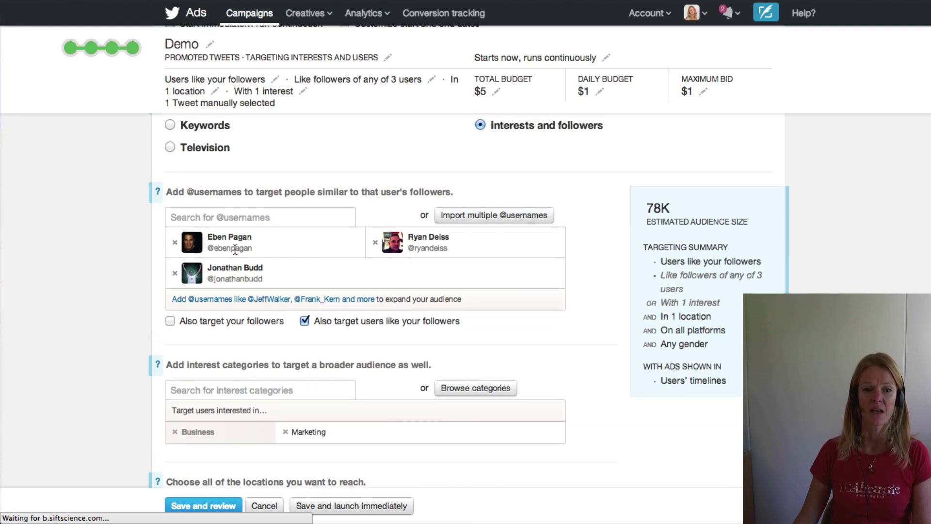
{"action": "scroll", "coordinate": [234, 249], "scroll_direction": "up", "scroll_amount": 2}
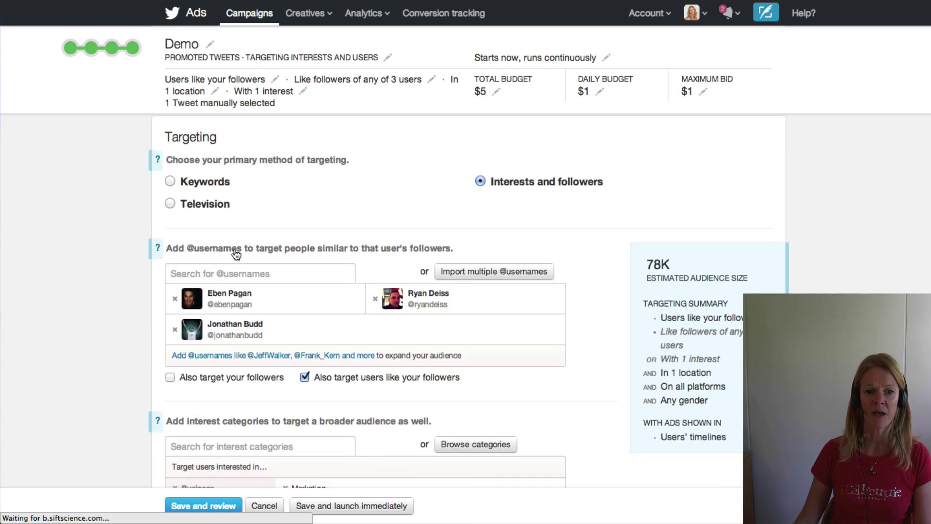
{"action": "scroll", "coordinate": [170, 207], "scroll_direction": "up", "scroll_amount": 5}
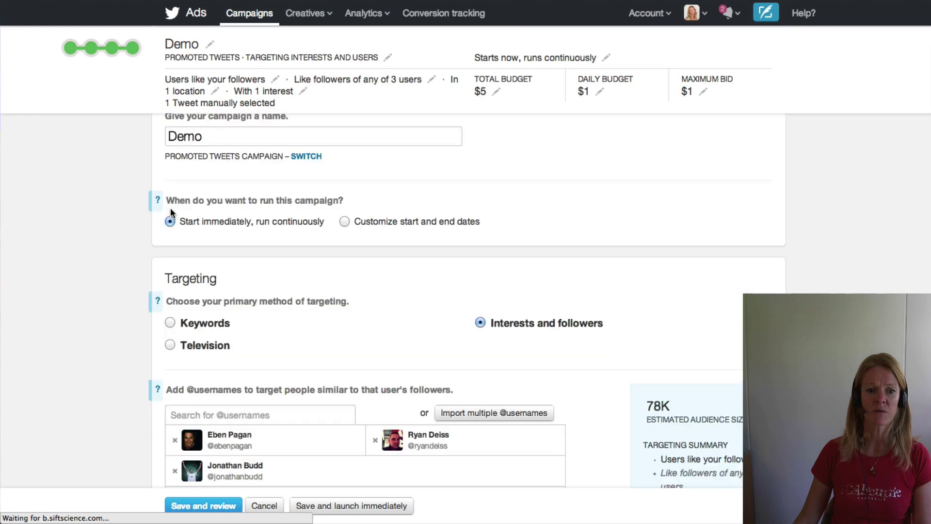
Switch the campaign to Television targeting with United Kingdom as the TV market.
{"action": "left_click", "coordinate": [171, 346]}
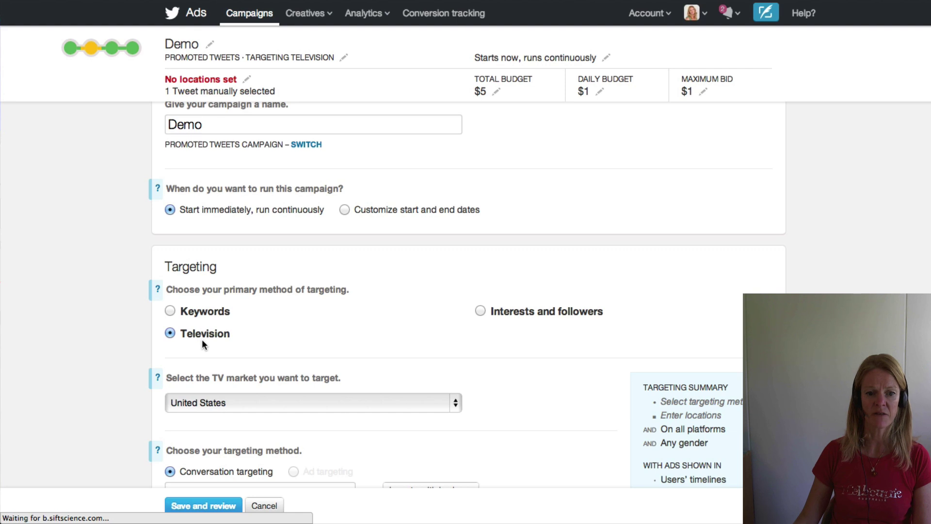
{"action": "scroll", "coordinate": [202, 342], "scroll_direction": "down", "scroll_amount": 2}
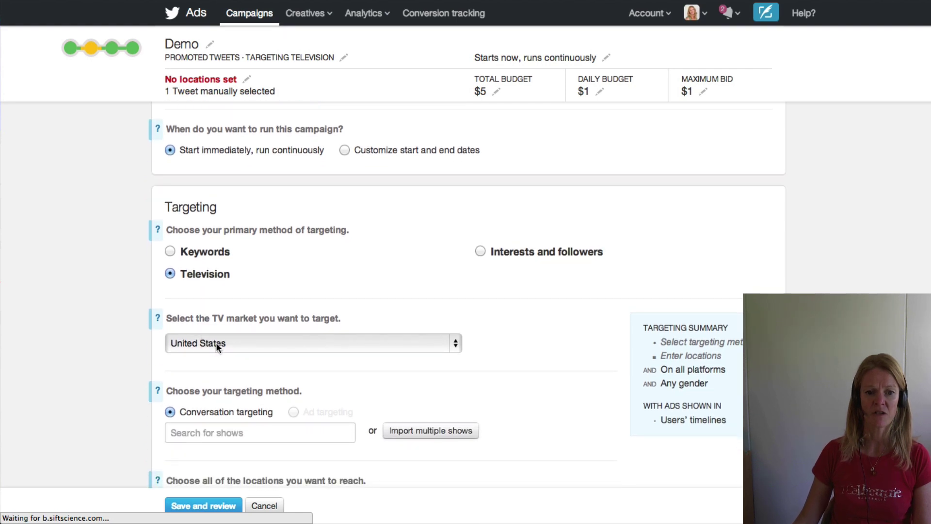
{"action": "left_click", "coordinate": [220, 342]}
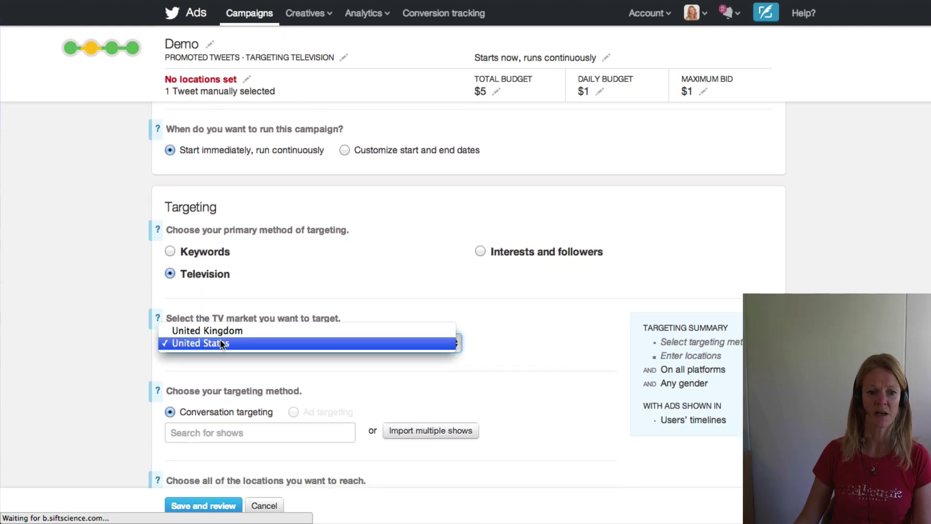
{"action": "left_click", "coordinate": [220, 334]}
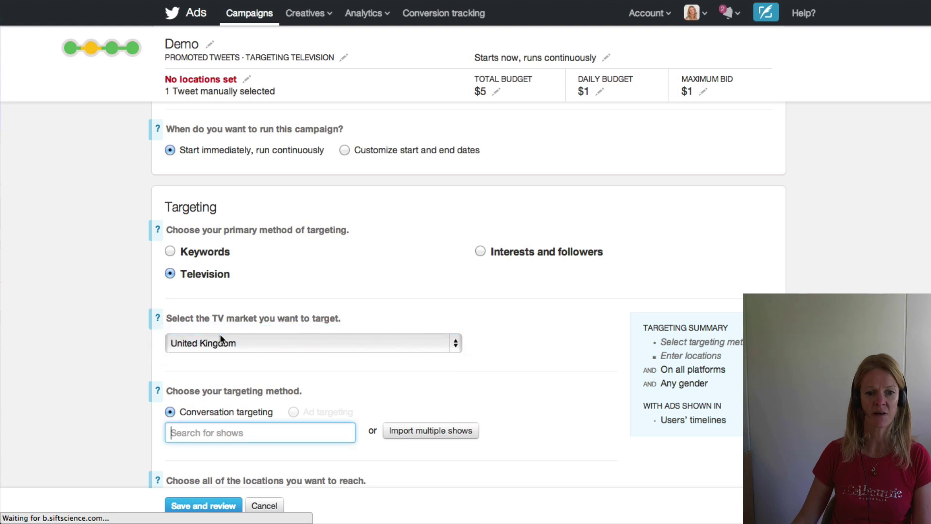
Target conversations about the show Downton Abbey.
{"action": "scroll", "coordinate": [220, 338], "scroll_direction": "down", "scroll_amount": 2}
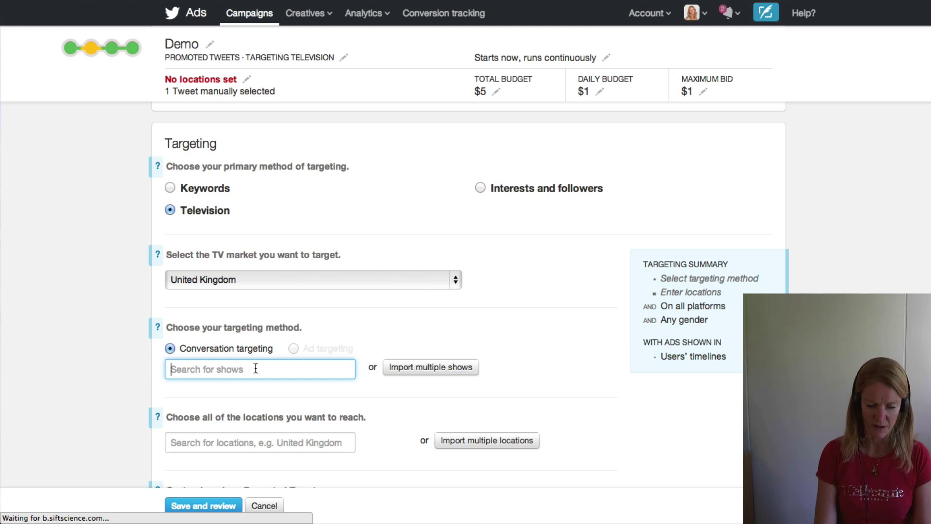
{"action": "type", "text": "downt"}
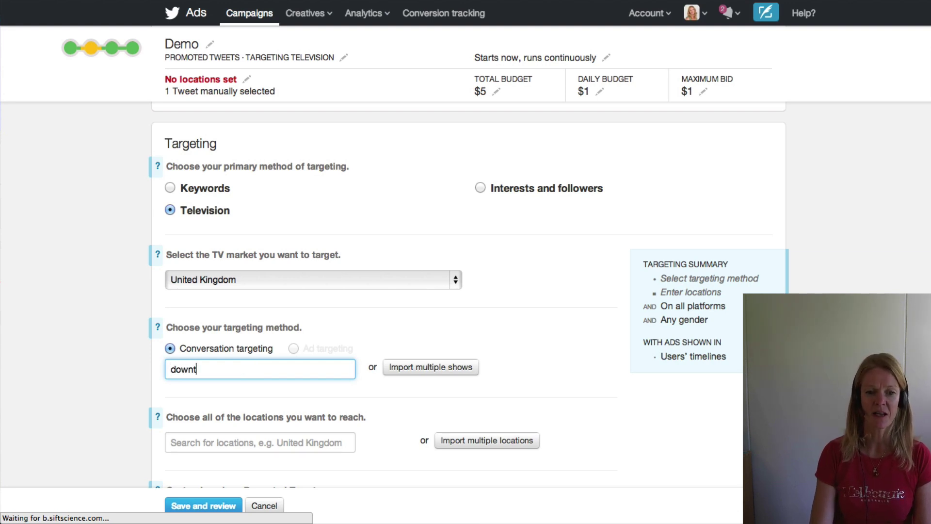
{"action": "type", "text": "on abbey"}
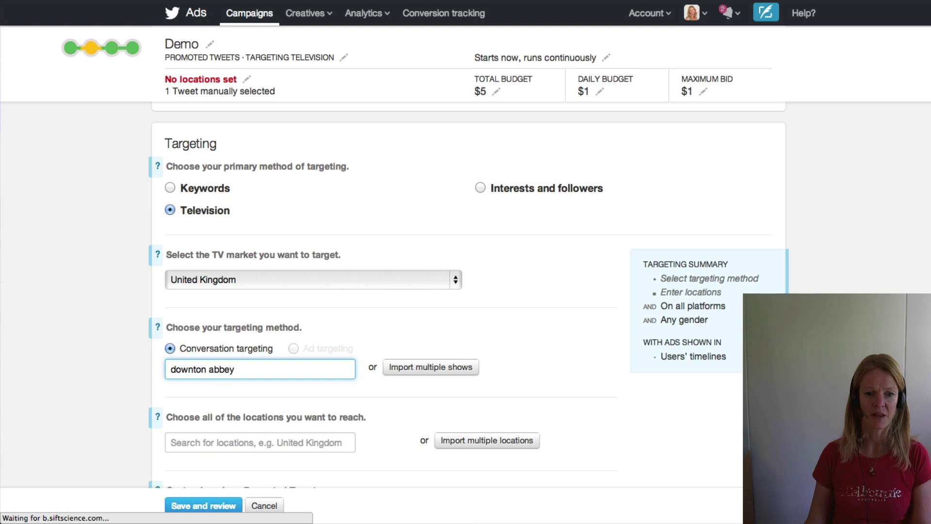
{"action": "left_click", "coordinate": [311, 394]}
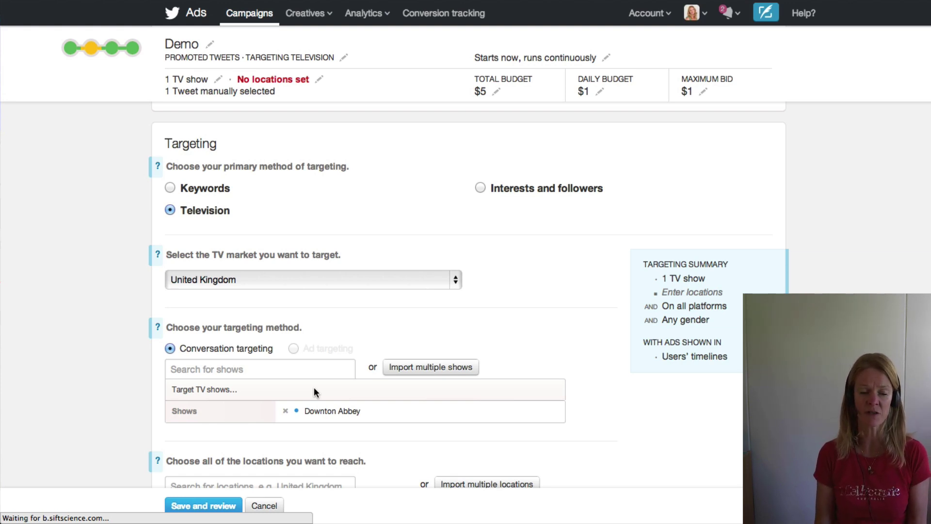
{"action": "scroll", "coordinate": [314, 388], "scroll_direction": "down", "scroll_amount": 1}
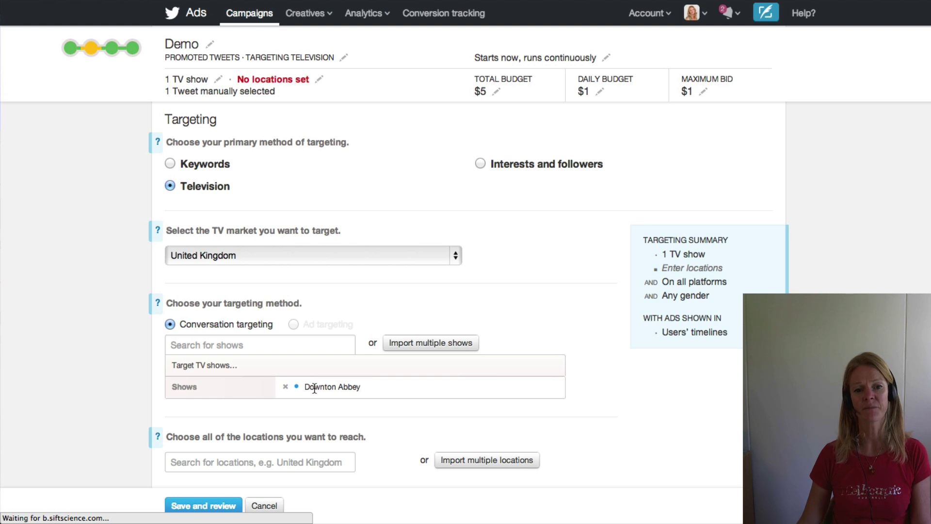
Go to Save and review, then leave the unsaved page for the Campaigns dashboard.
{"action": "scroll", "coordinate": [287, 429], "scroll_direction": "down", "scroll_amount": 1}
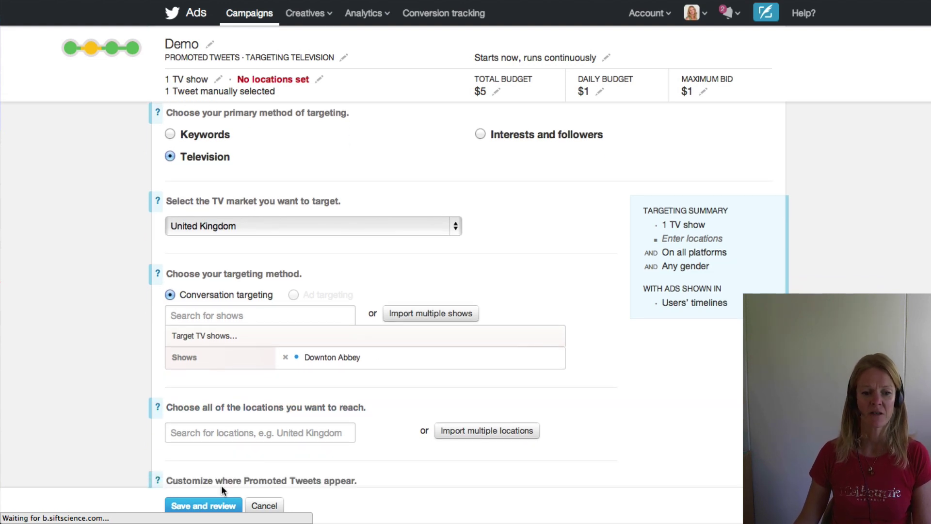
{"action": "left_click", "coordinate": [219, 506]}
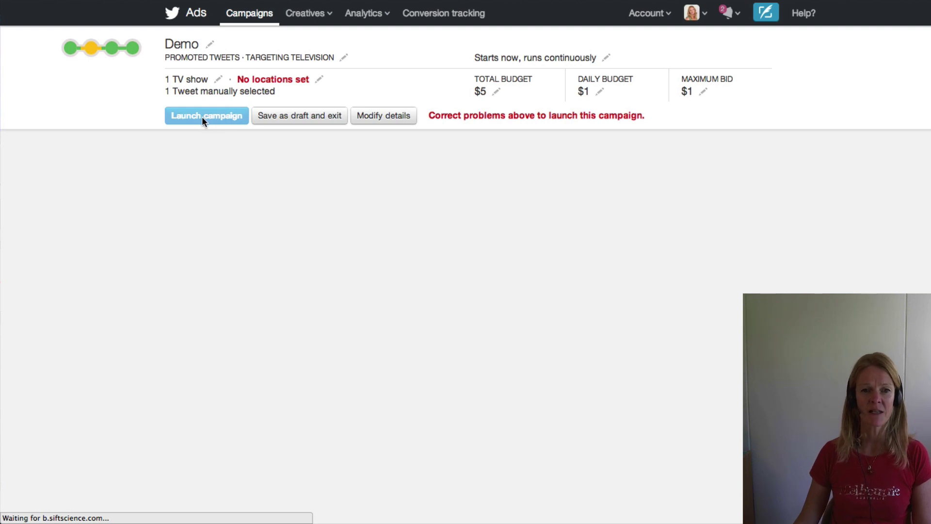
{"action": "left_click", "coordinate": [247, 15]}
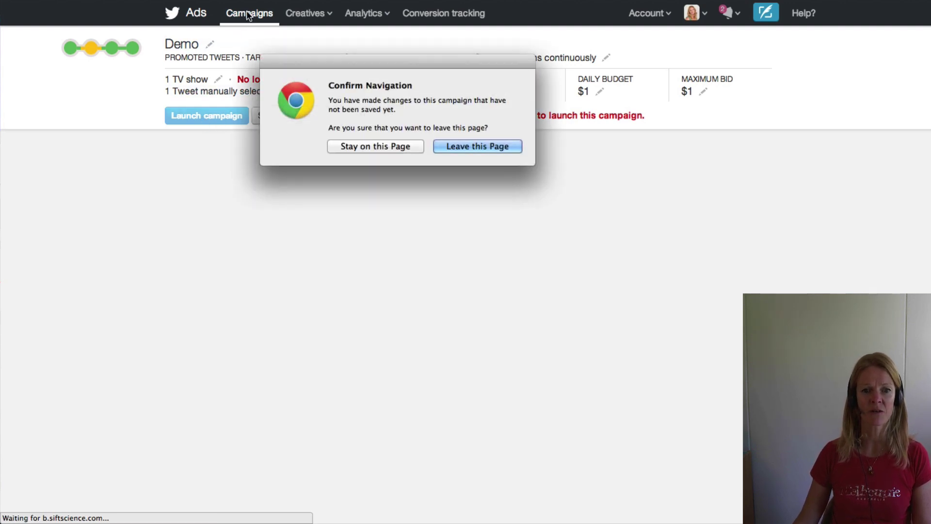
{"action": "left_click", "coordinate": [466, 150]}
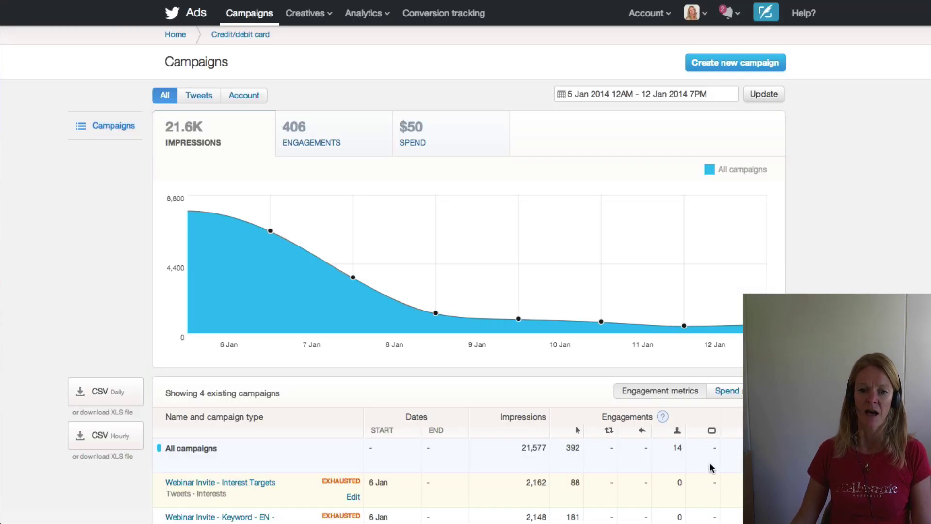
{"action": "mouse_move", "coordinate": [270, 266]}
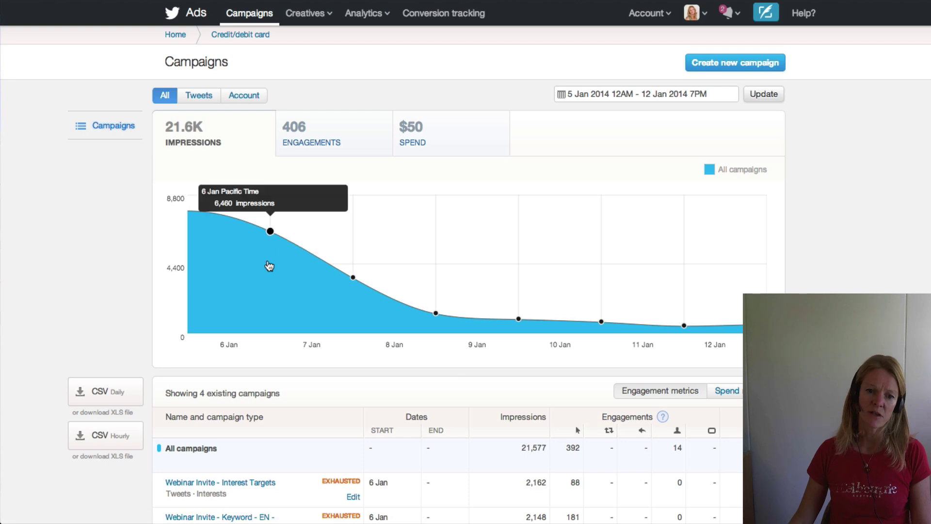